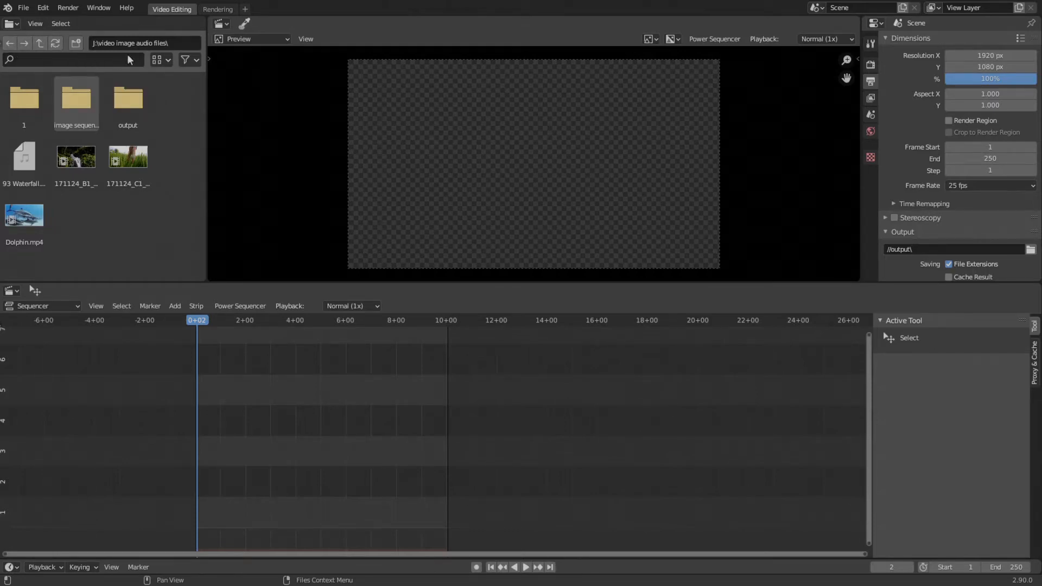
{"action": "left_click", "coordinate": [145, 43]}
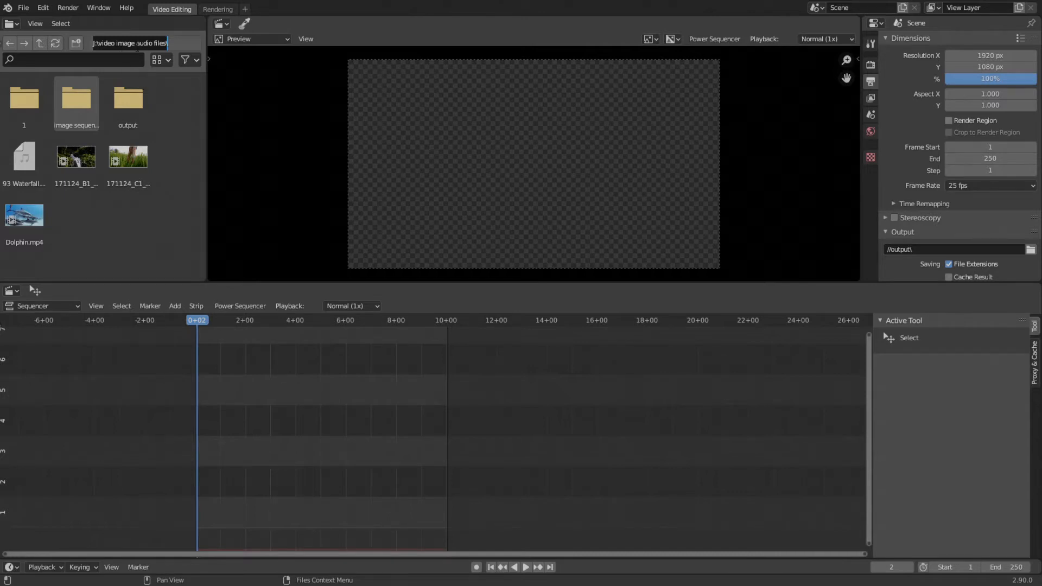
{"action": "left_click", "coordinate": [170, 103]}
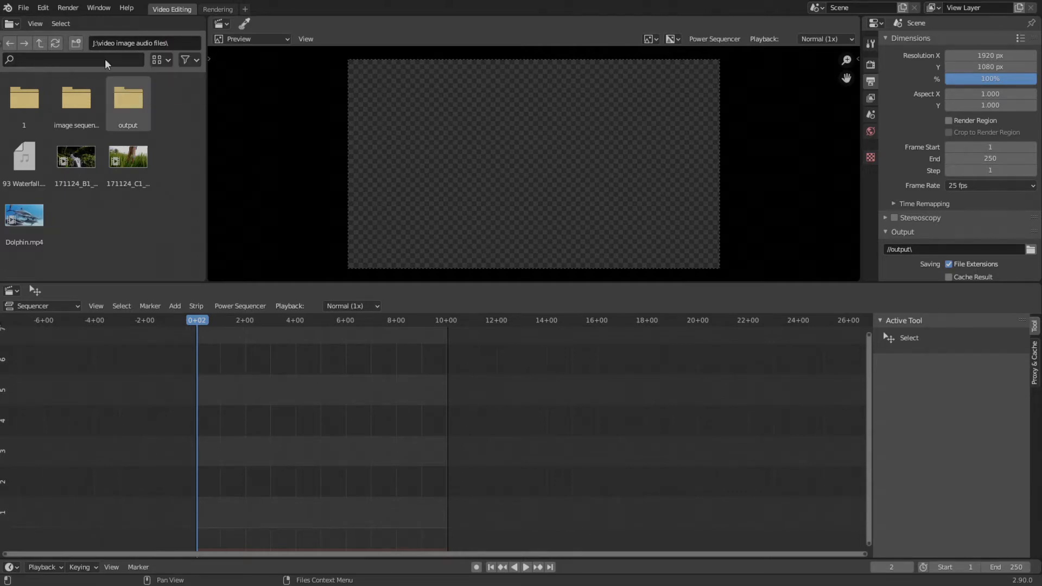
{"action": "left_click", "coordinate": [33, 63]}
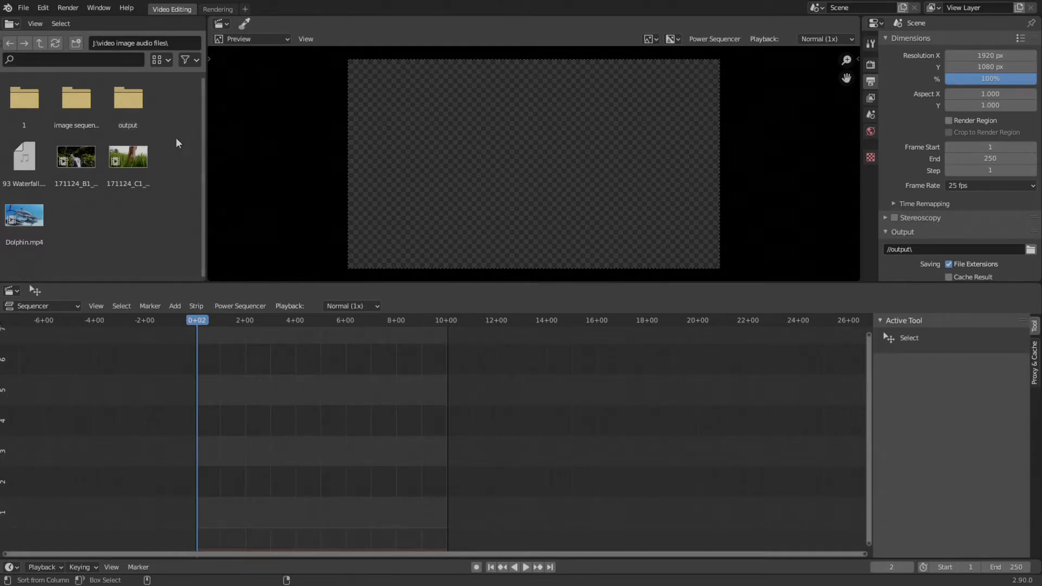
Maximize the File Browser area and reveal its side region with volumes, system folders, favorites and recent locations
{"action": "key", "text": "ctrl+space"}
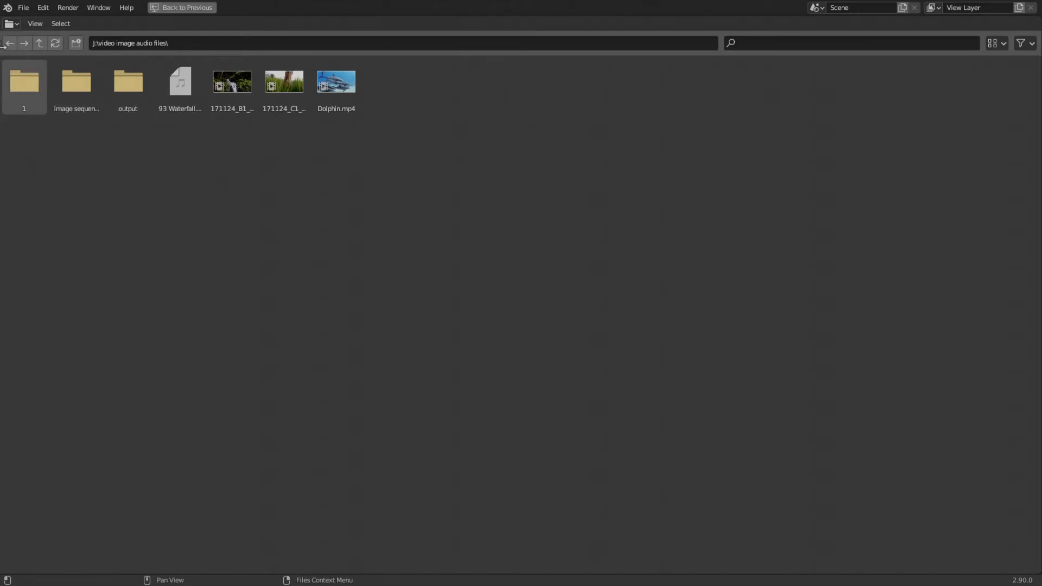
{"action": "left_click_drag", "start_coordinate": [3, 43], "coordinate": [132, 60]}
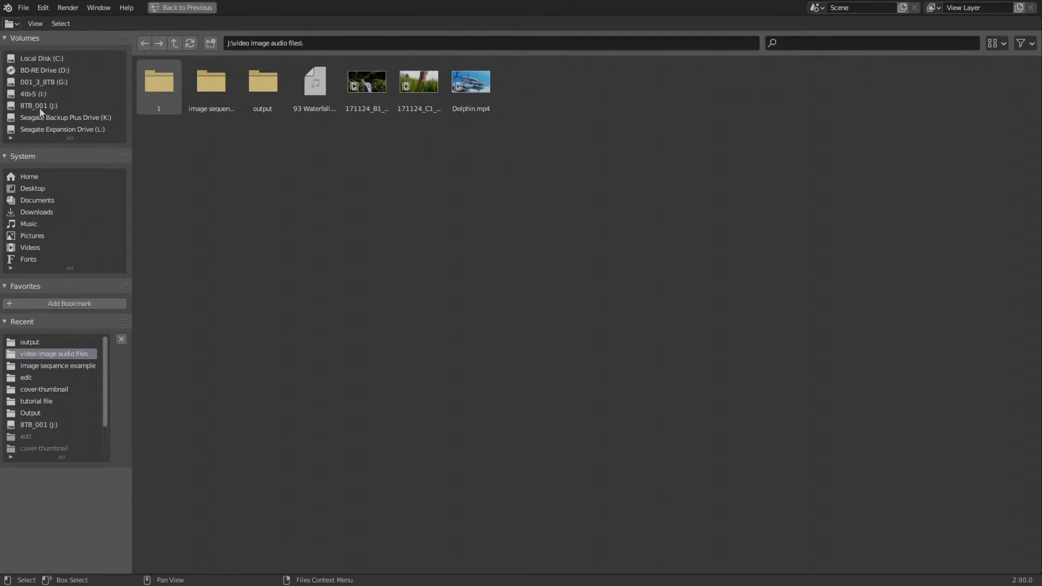
Collapse the Volumes, System, Favorites and Recent sections, and hide the File Browser's side region
{"action": "left_click", "coordinate": [9, 39]}
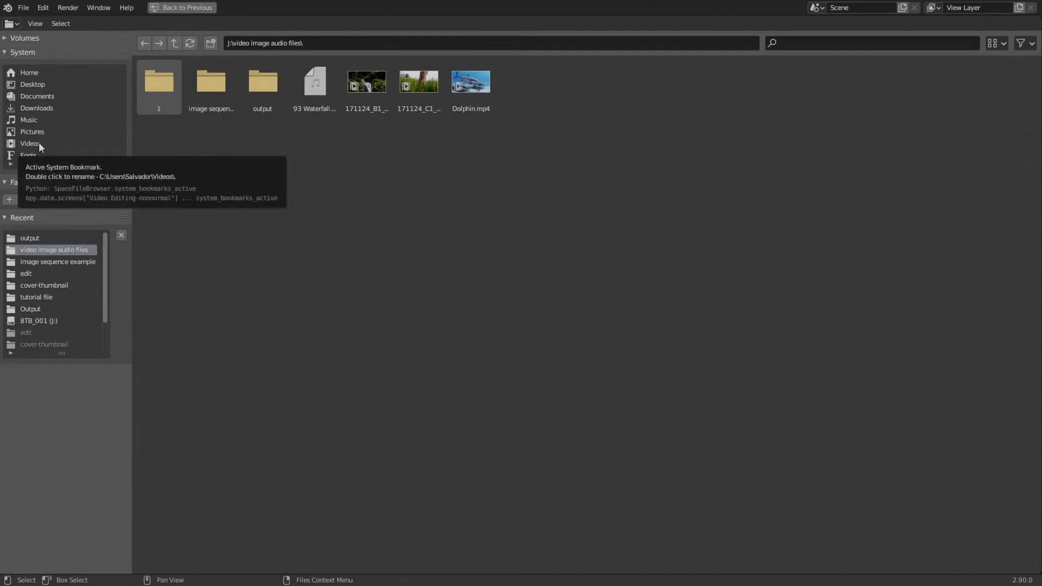
{"action": "left_click", "coordinate": [9, 53]}
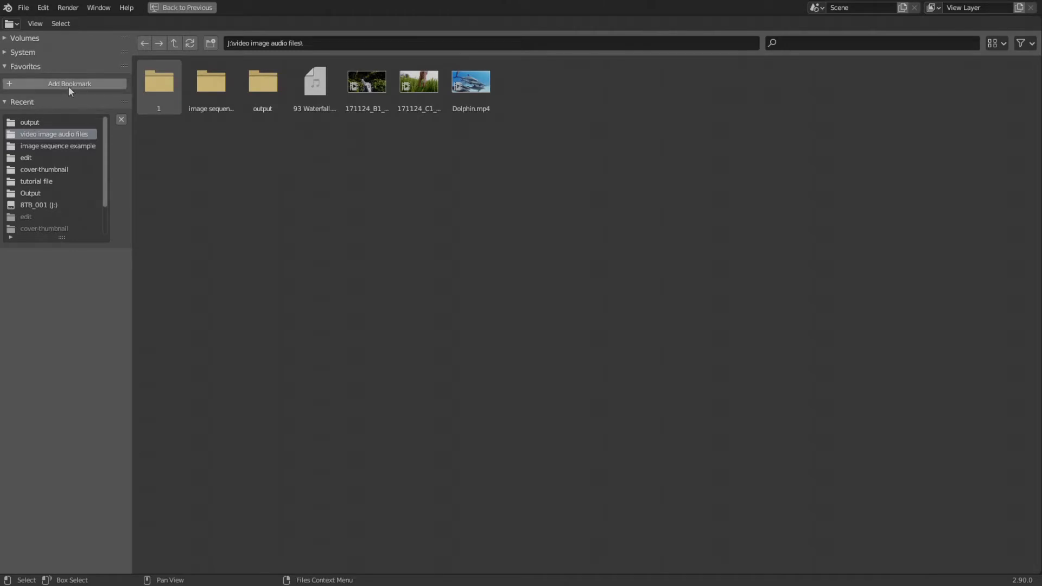
{"action": "left_click", "coordinate": [8, 66]}
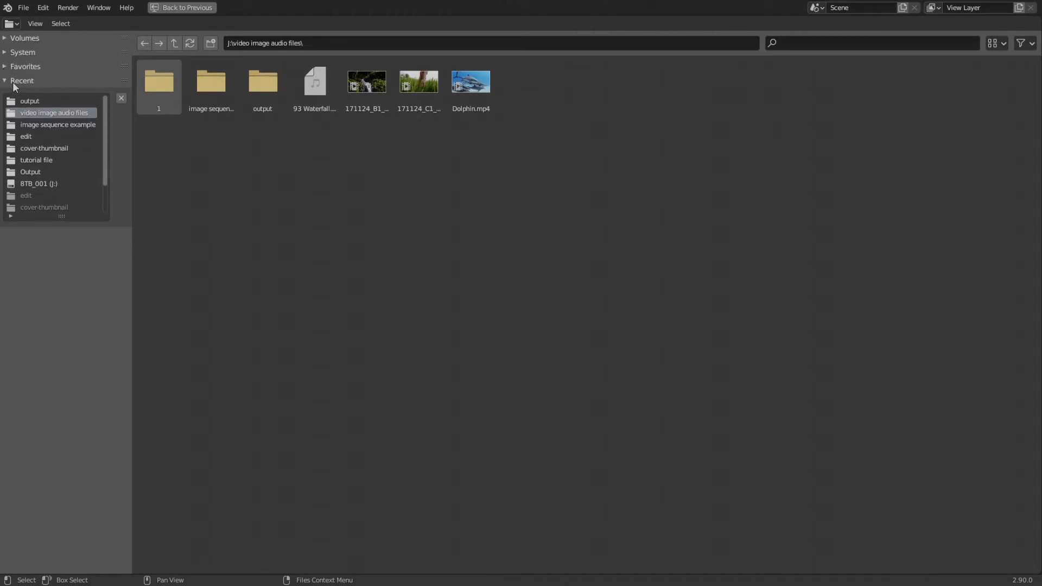
{"action": "left_click", "coordinate": [14, 82]}
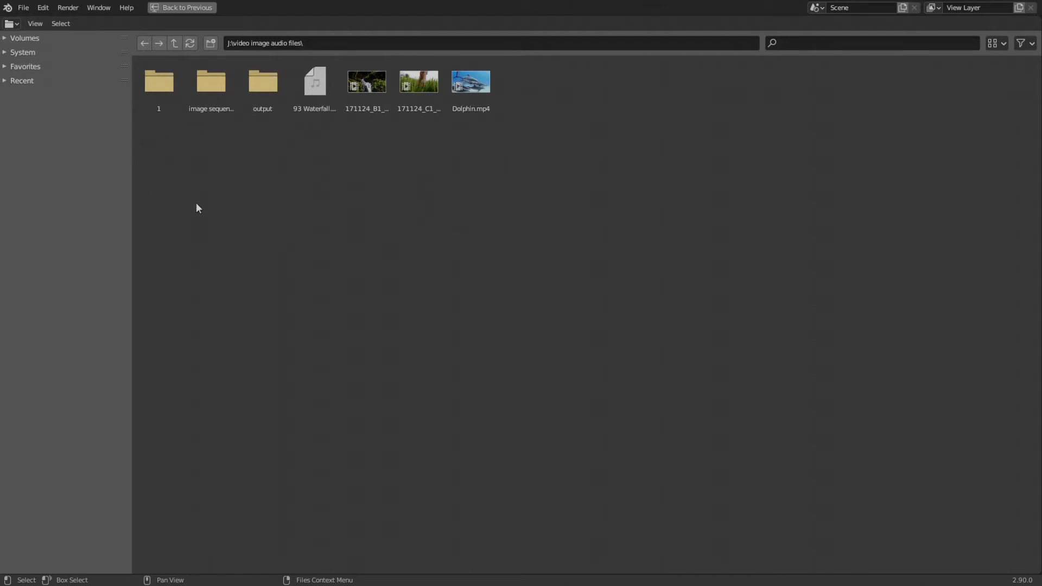
{"action": "key", "text": "t"}
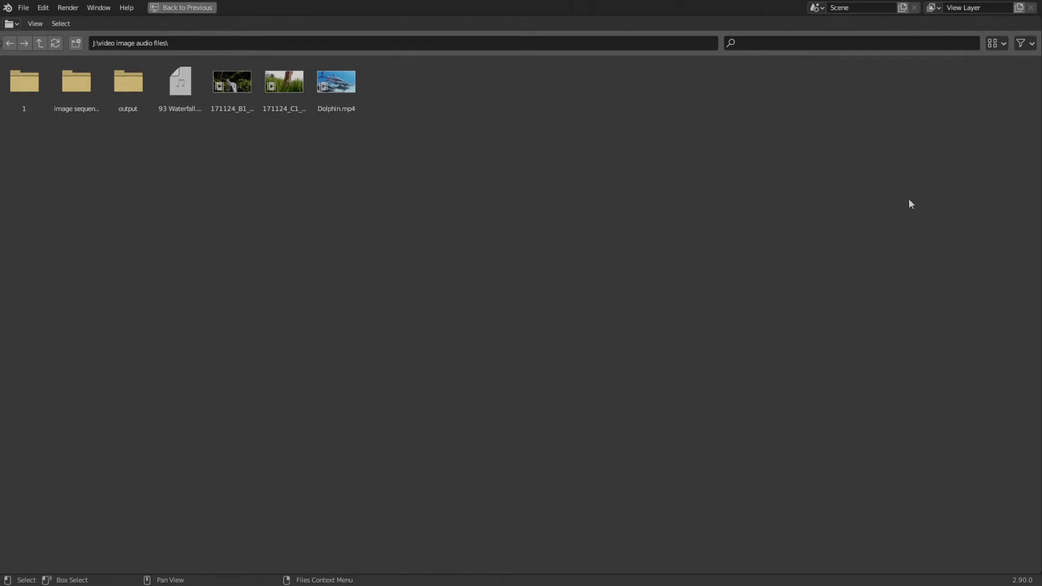
Change the file display mode to Vertical List and finally to Horizontal List
{"action": "left_click", "coordinate": [1002, 44]}
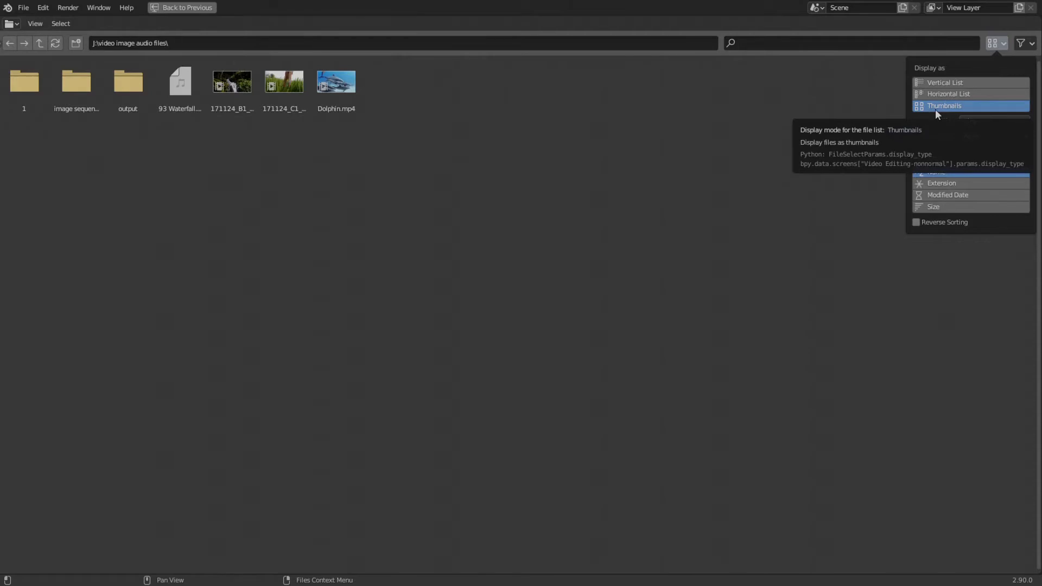
{"action": "left_click", "coordinate": [930, 84]}
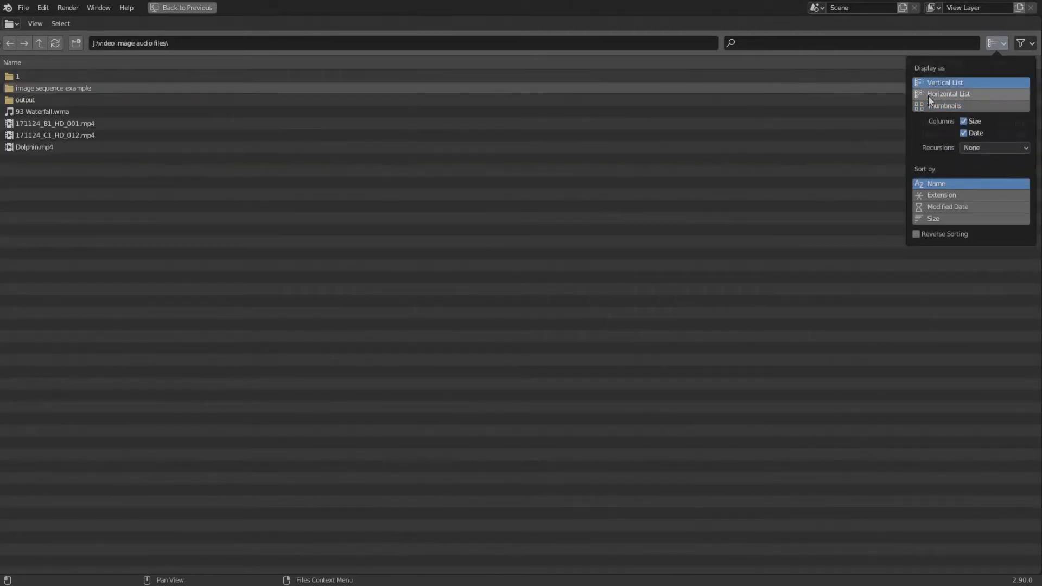
{"action": "left_click", "coordinate": [929, 95]}
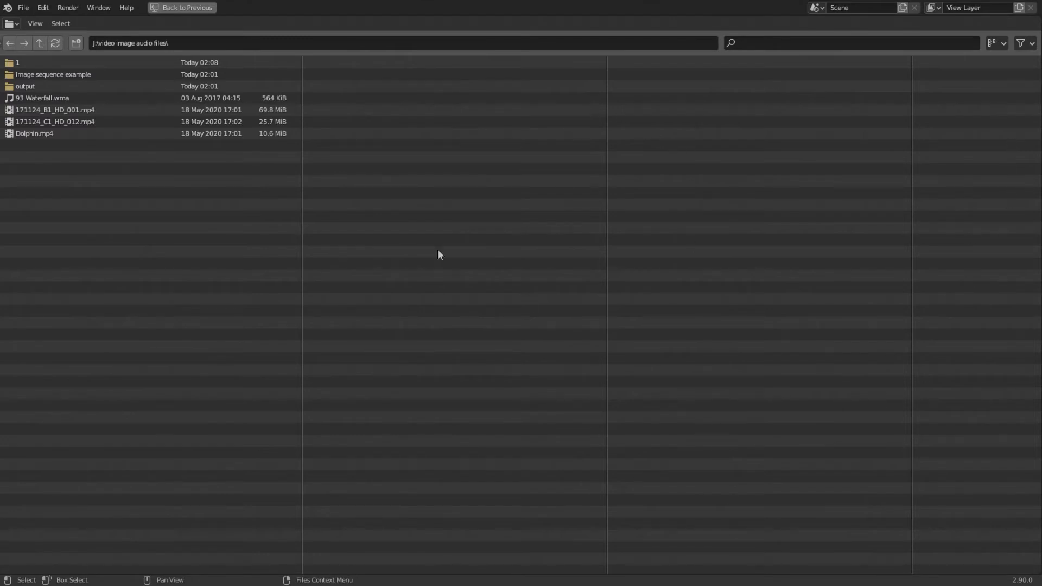
Open the "image sequence example" folder to view its files and return to the parent folder
{"action": "left_click", "coordinate": [70, 77]}
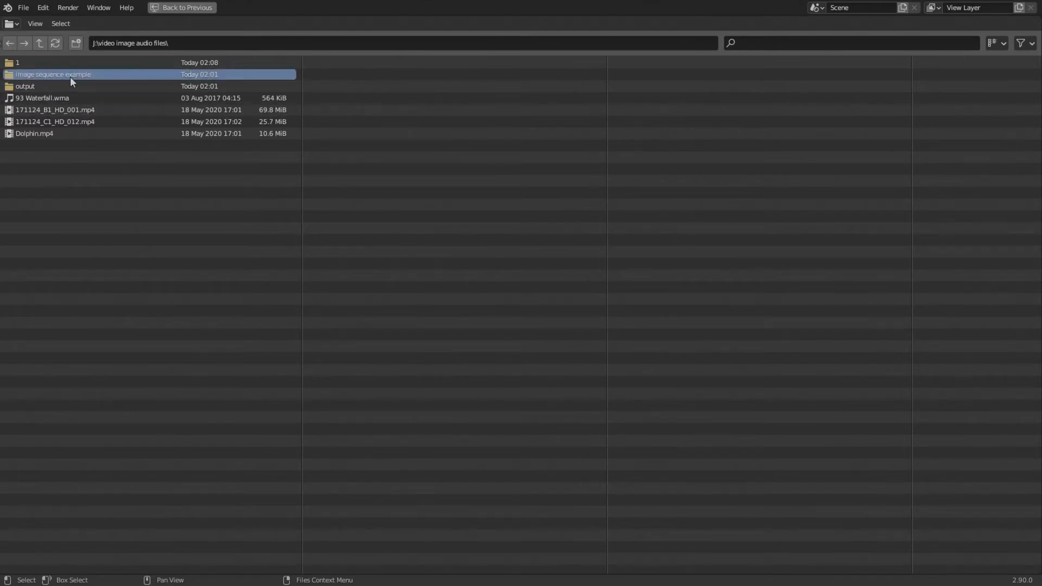
{"action": "double_click", "coordinate": [57, 76]}
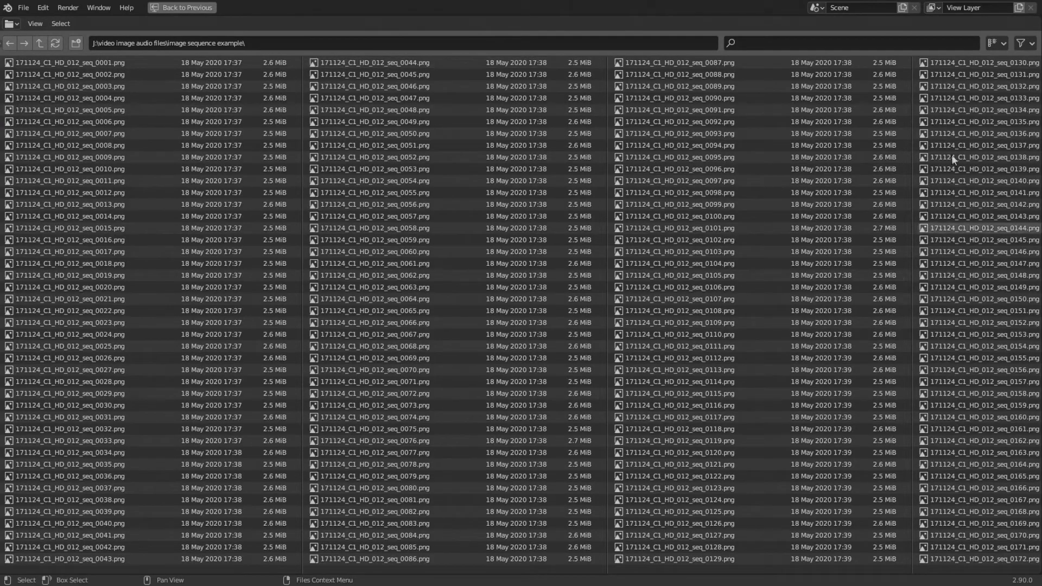
{"action": "left_click", "coordinate": [38, 43]}
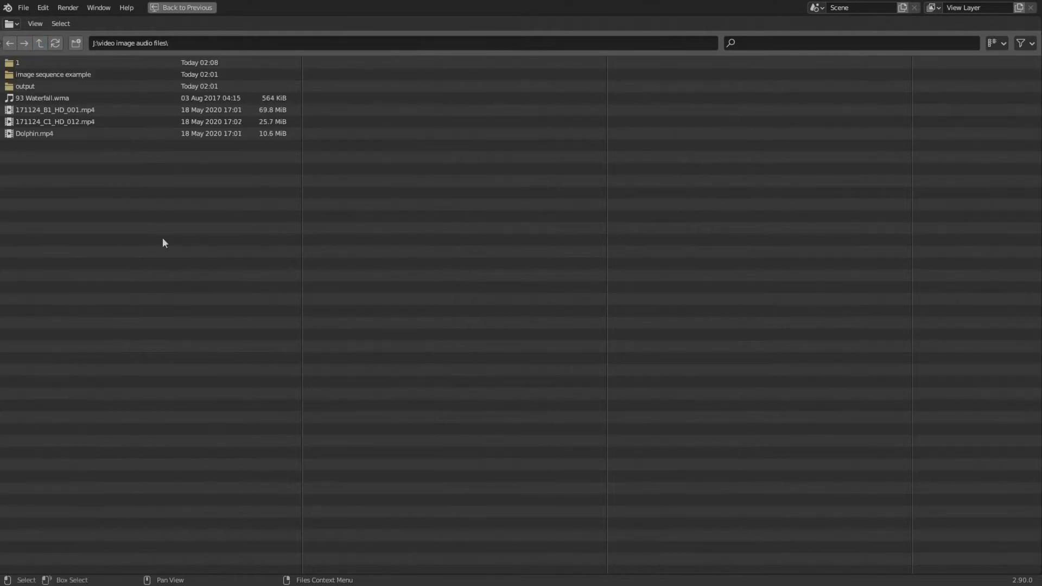
Turn the Size and Date columns of the file list off and back on
{"action": "left_click", "coordinate": [995, 43]}
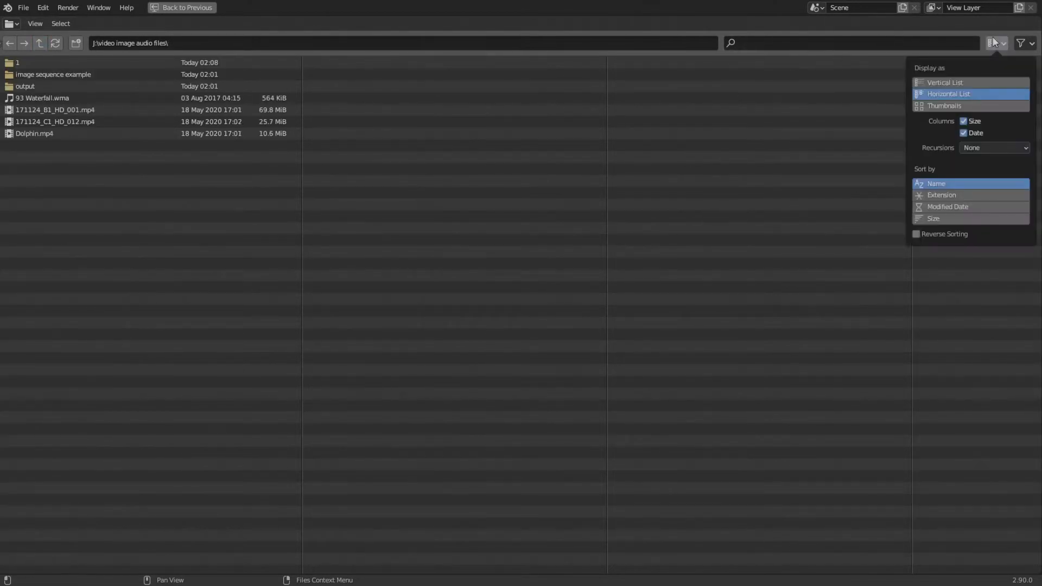
{"action": "left_click", "coordinate": [964, 122]}
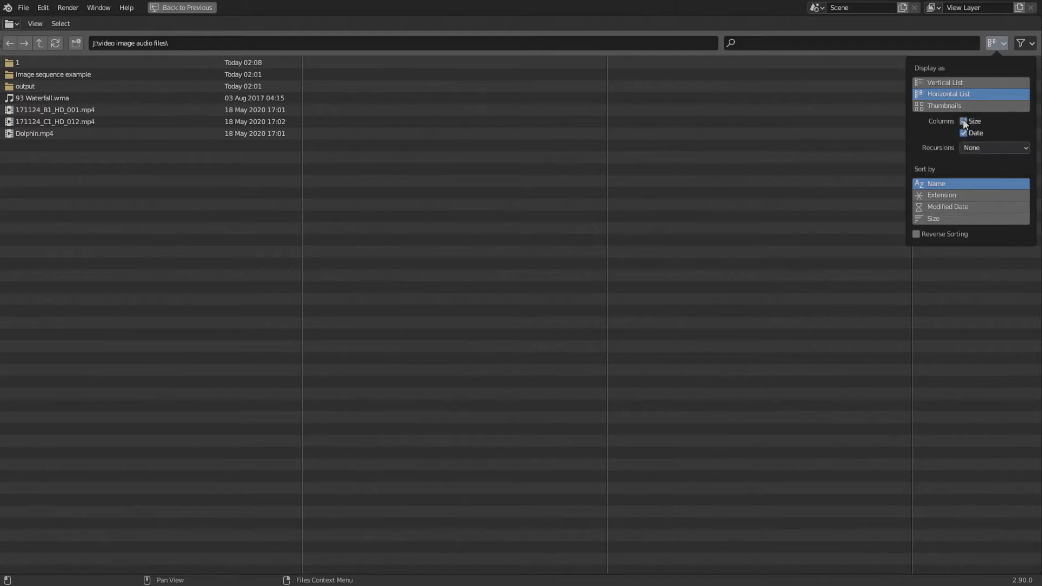
{"action": "left_click", "coordinate": [964, 122]}
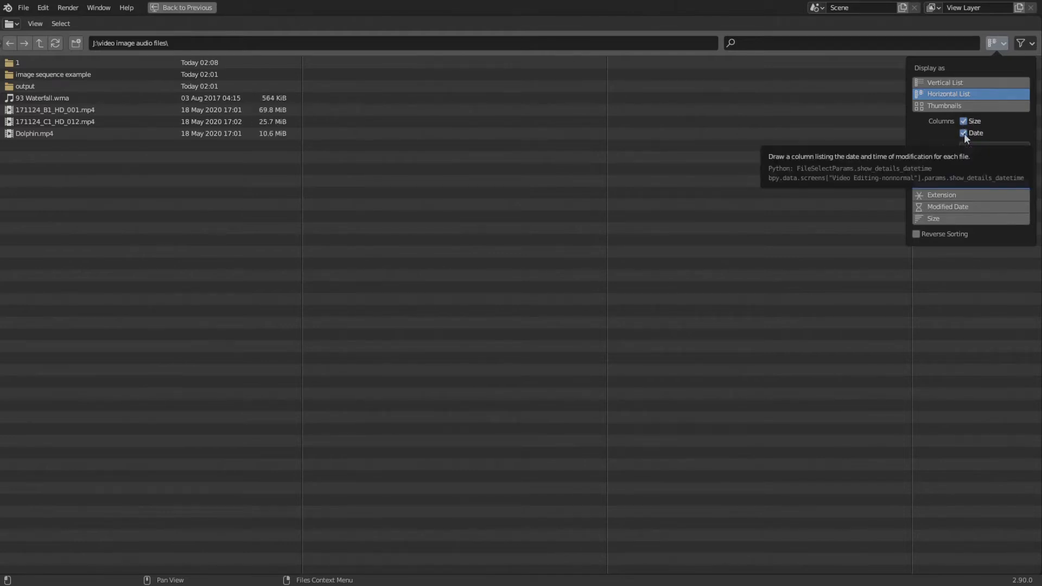
{"action": "left_click", "coordinate": [963, 132]}
{"action": "left_click", "coordinate": [963, 133]}
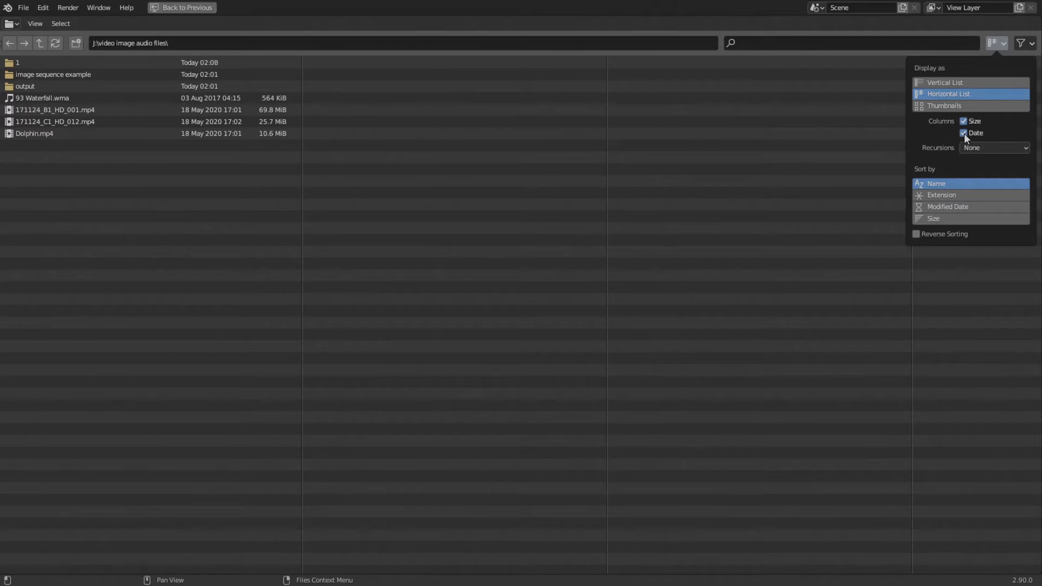
{"action": "left_click", "coordinate": [963, 133]}
{"action": "left_click", "coordinate": [964, 132]}
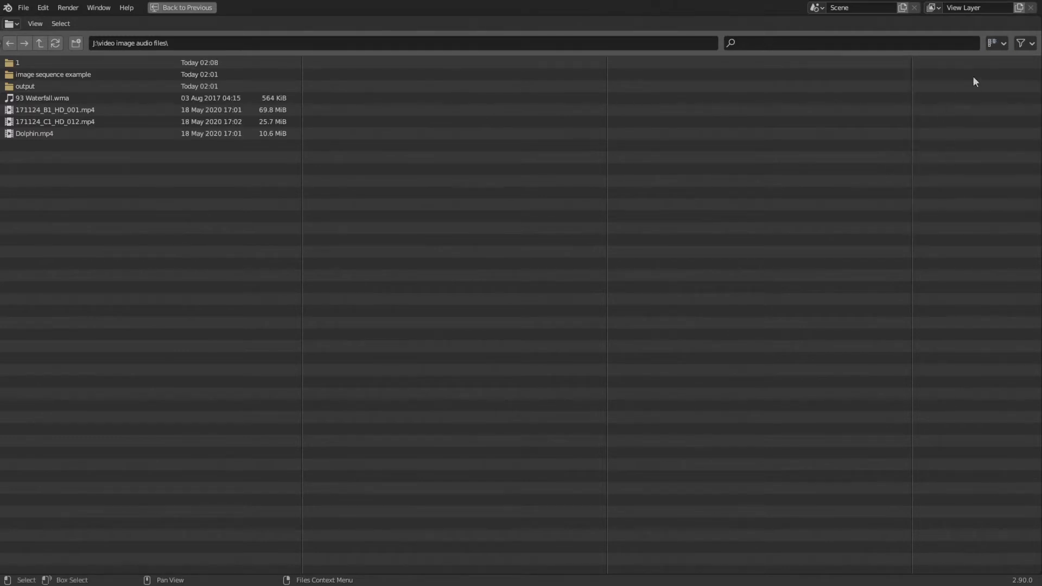
Set the file list's Recursions to Three Levels
{"action": "left_click", "coordinate": [991, 44]}
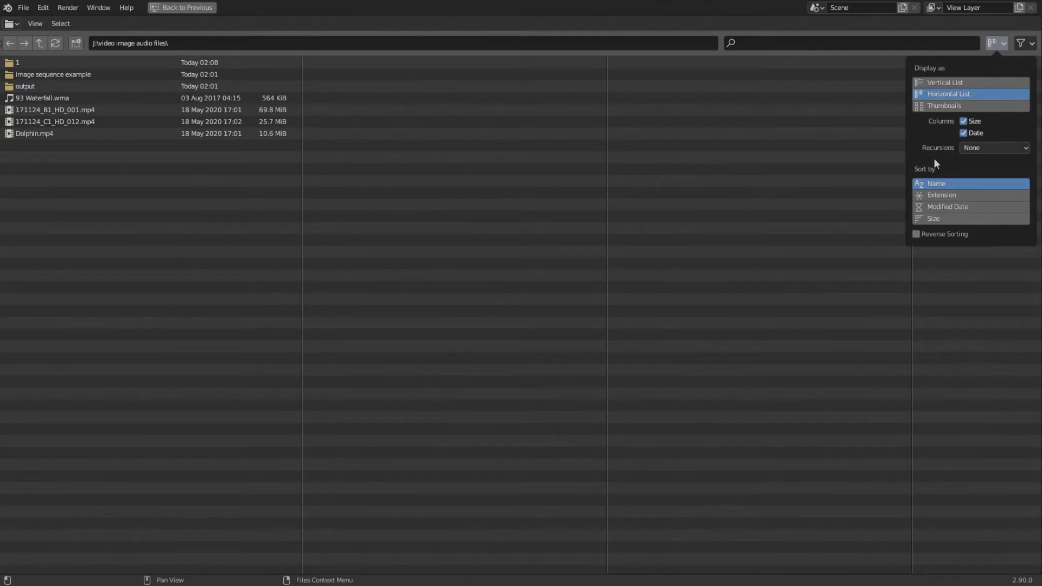
{"action": "left_click", "coordinate": [985, 149]}
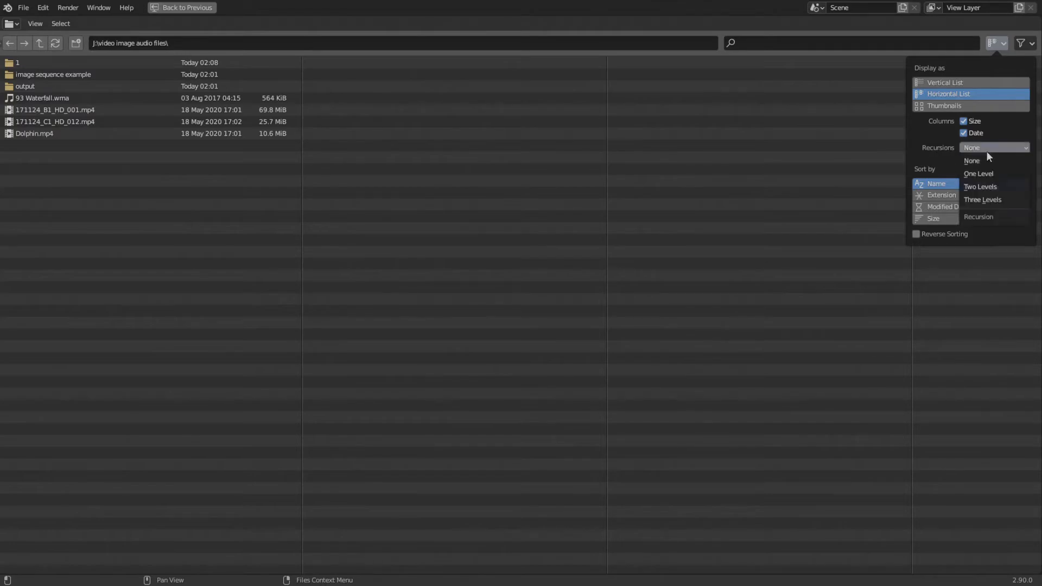
{"action": "left_click", "coordinate": [979, 199]}
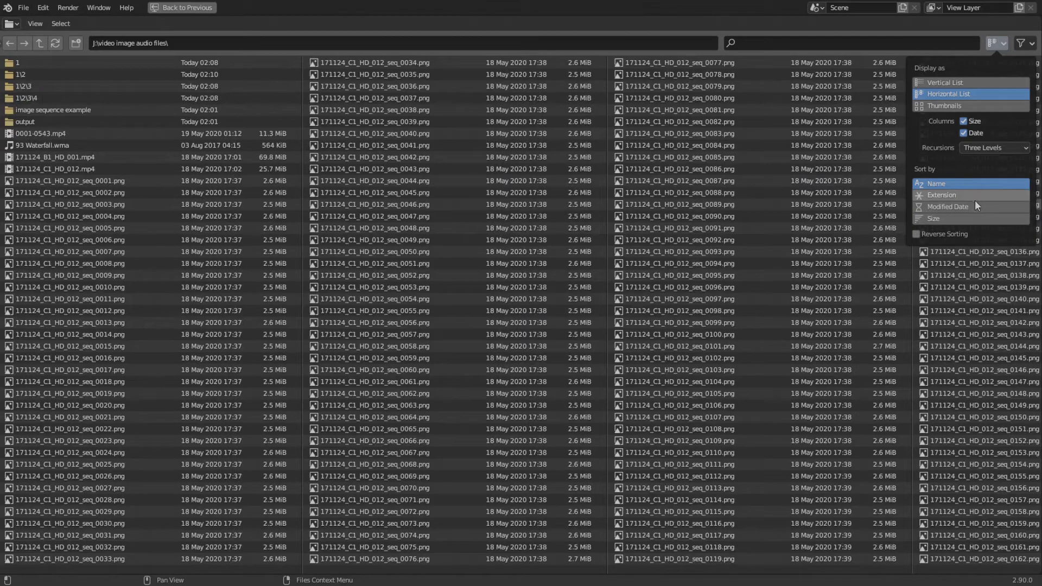
Examine the nested folder entries 1, 1\2, 1\2\3 and 1\2\3\4 by selecting each in turn
{"action": "left_click", "coordinate": [29, 63]}
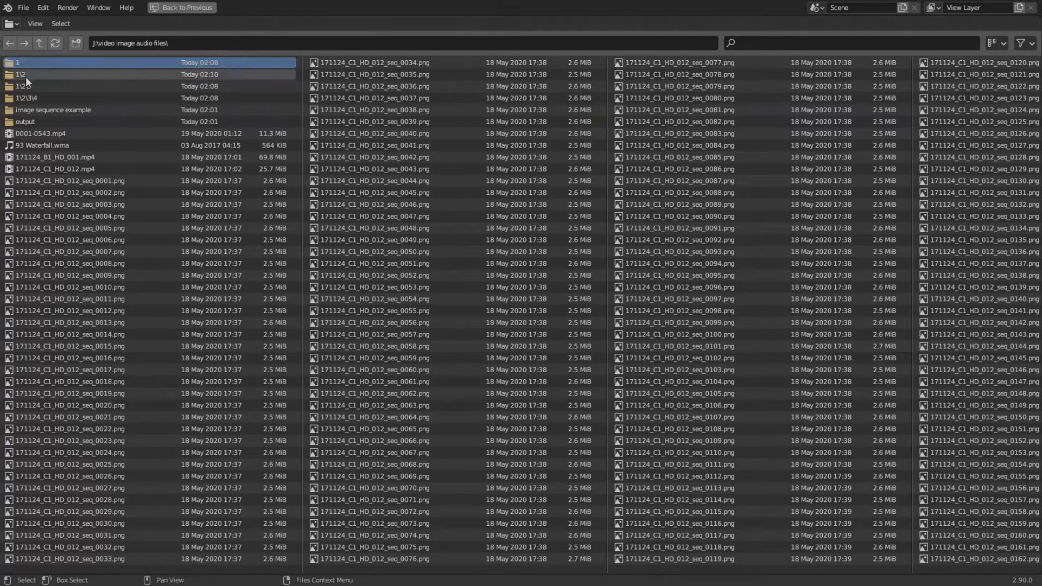
{"action": "left_click", "coordinate": [25, 76]}
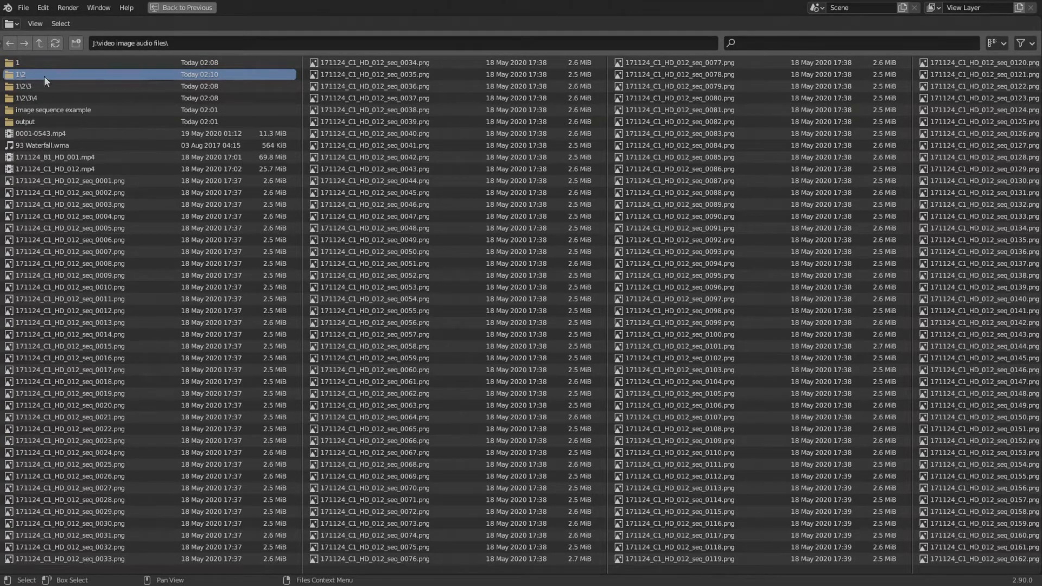
{"action": "left_click", "coordinate": [44, 86]}
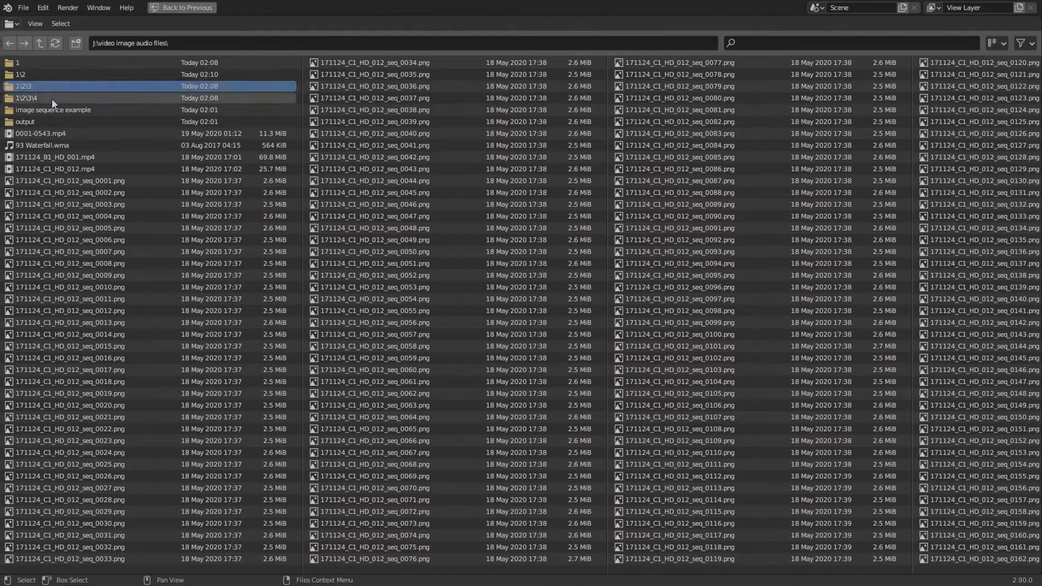
{"action": "left_click", "coordinate": [44, 101]}
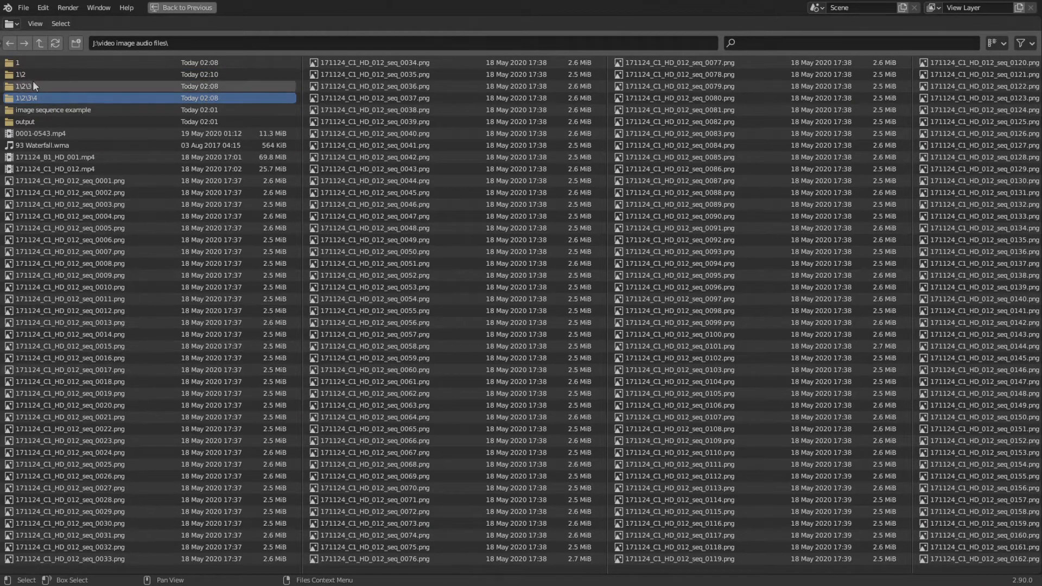
Open "image sequence example" from the recursive file list and go back up to "video image audio files"
{"action": "left_click", "coordinate": [22, 113]}
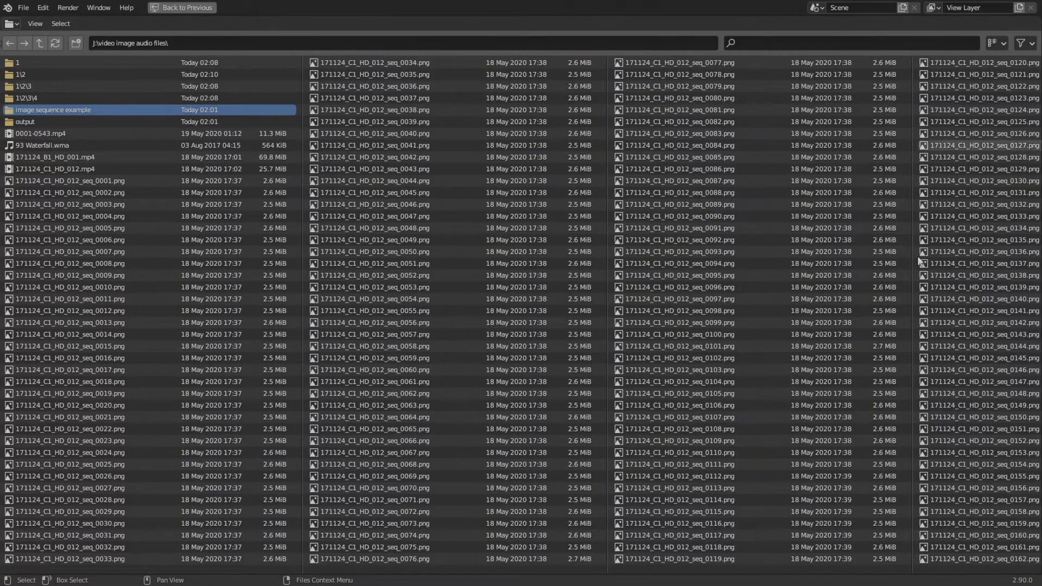
{"action": "double_click", "coordinate": [83, 111]}
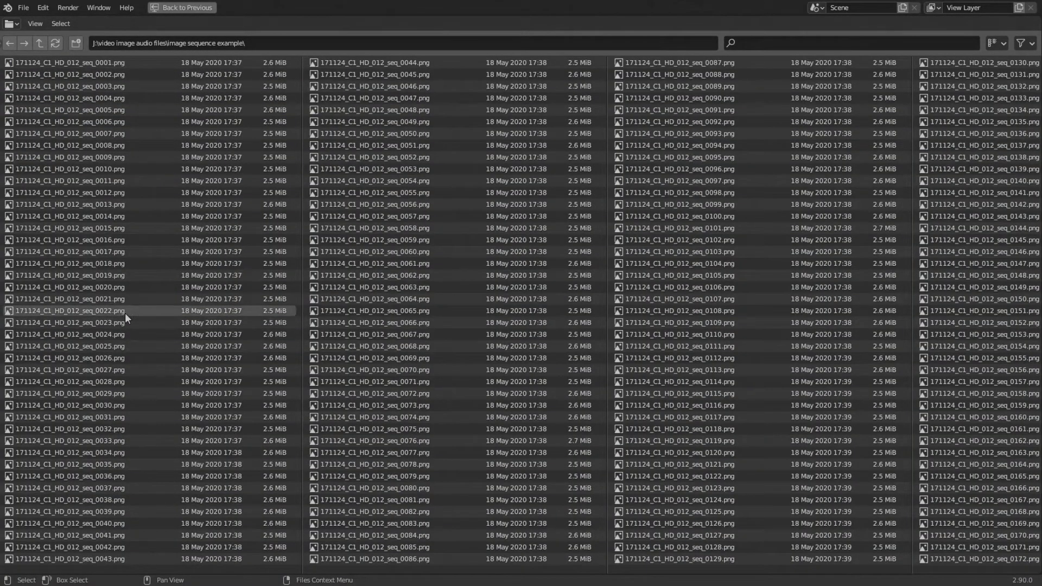
{"action": "left_click", "coordinate": [39, 44]}
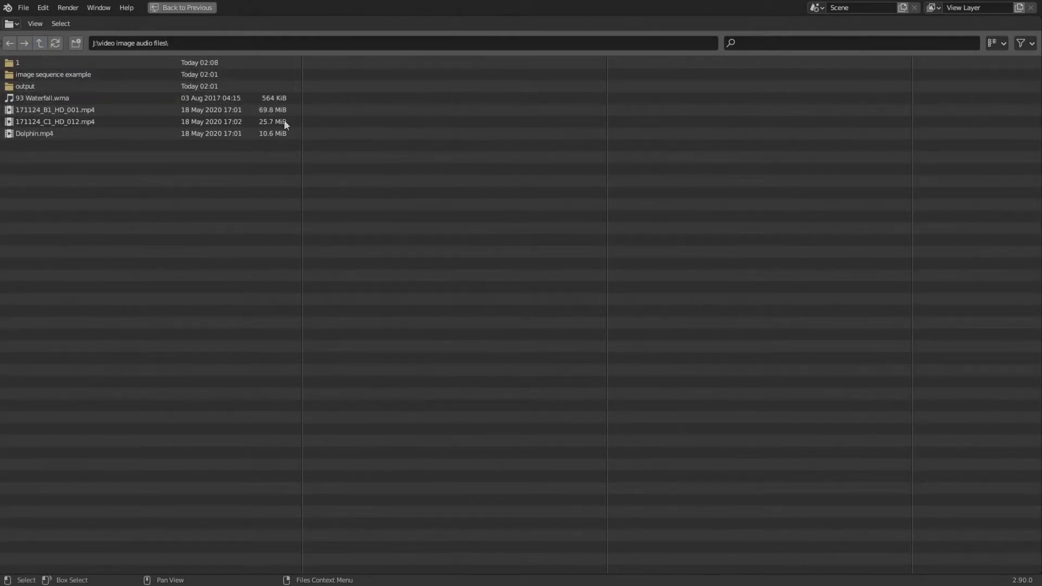
Review the recursion and sorting options of the file list, and open its file type filter settings
{"action": "left_click", "coordinate": [993, 46]}
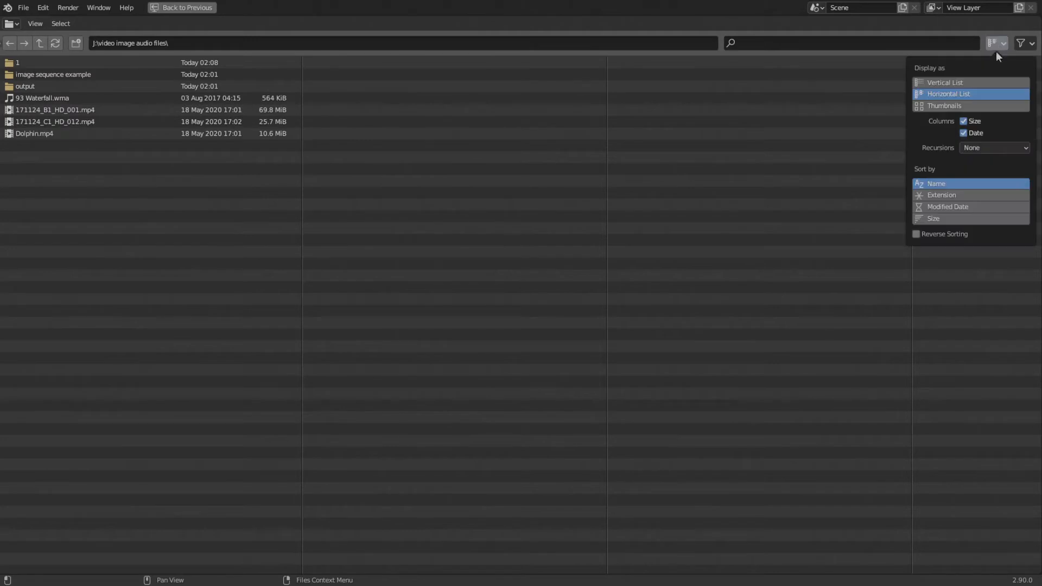
{"action": "left_click", "coordinate": [989, 149]}
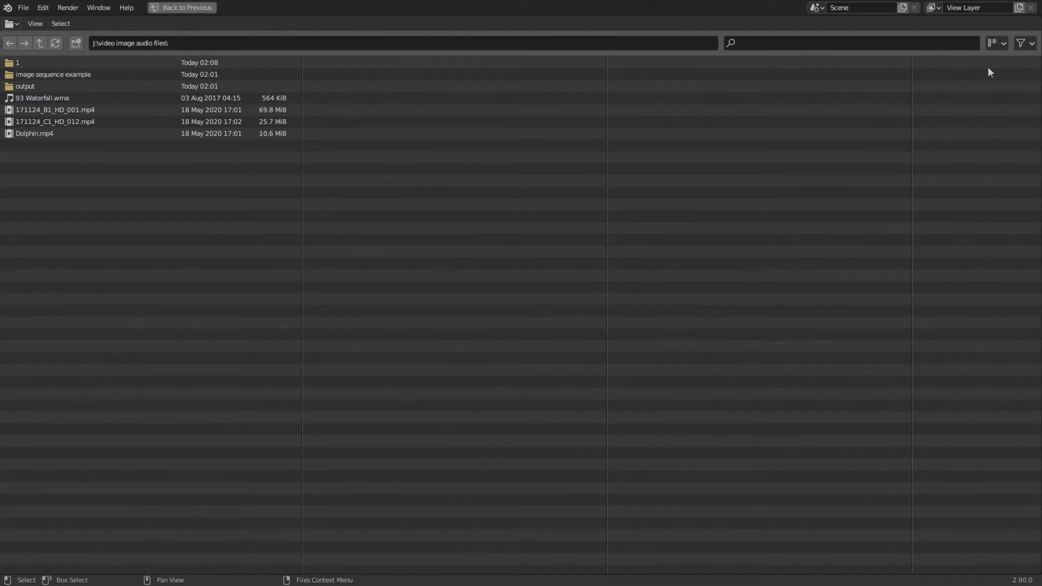
{"action": "left_click", "coordinate": [1001, 41]}
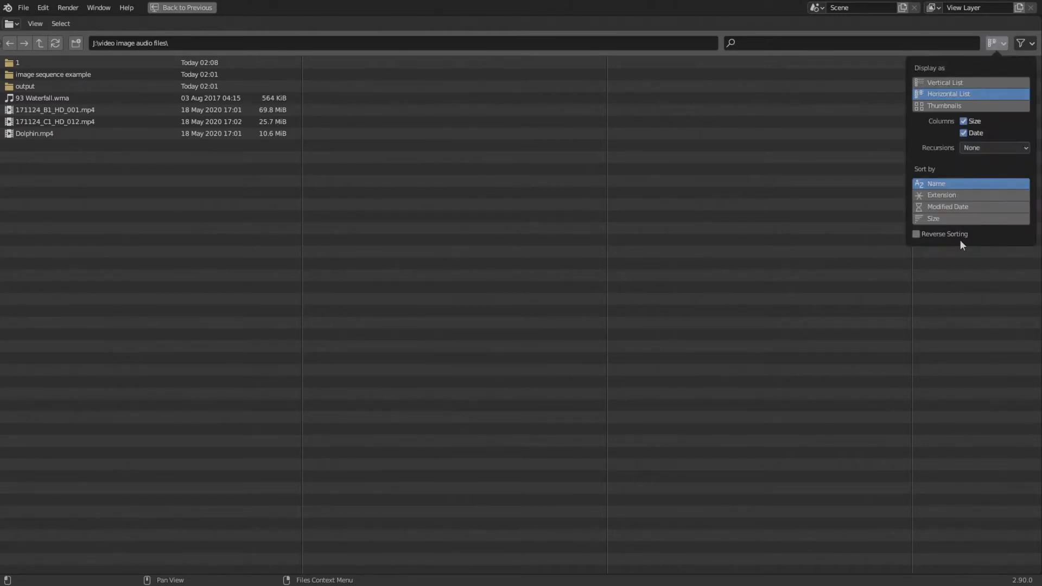
{"action": "left_click", "coordinate": [1033, 44]}
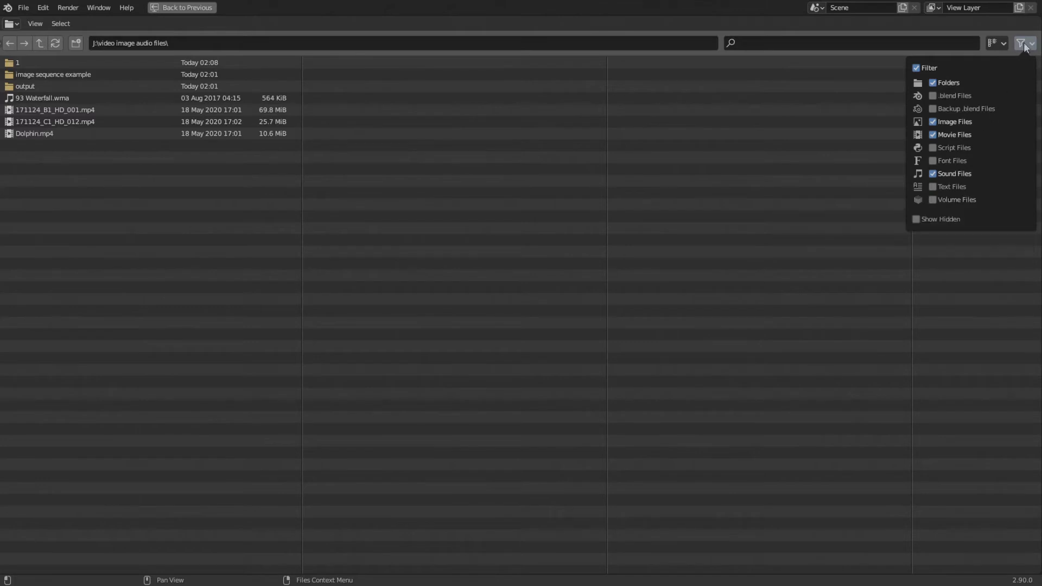
Return the maximized file list to the regular Video Editing layout and display its files as Thumbnails
{"action": "key", "text": "ctrl+space"}
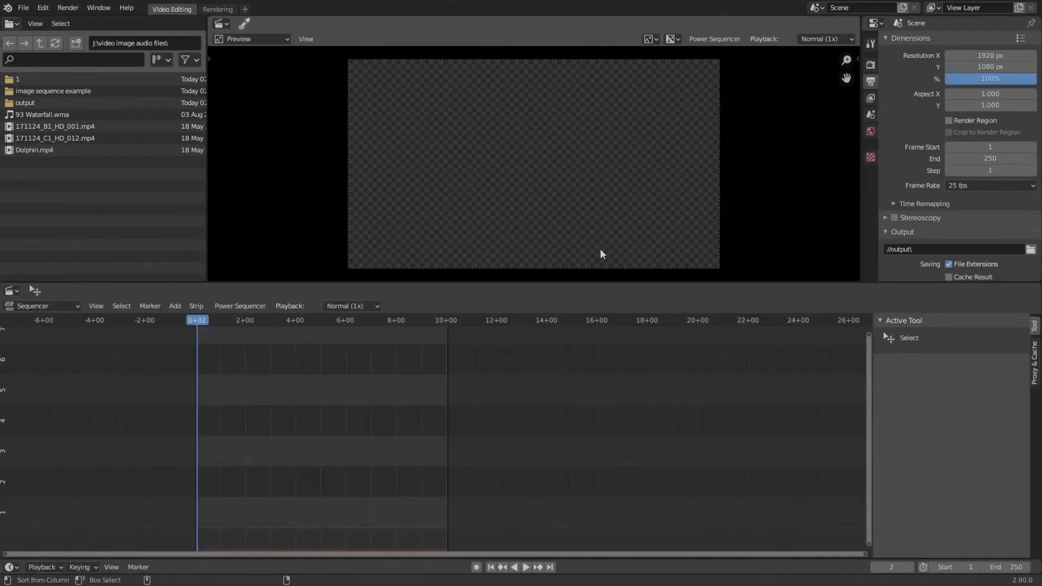
{"action": "left_click", "coordinate": [161, 63]}
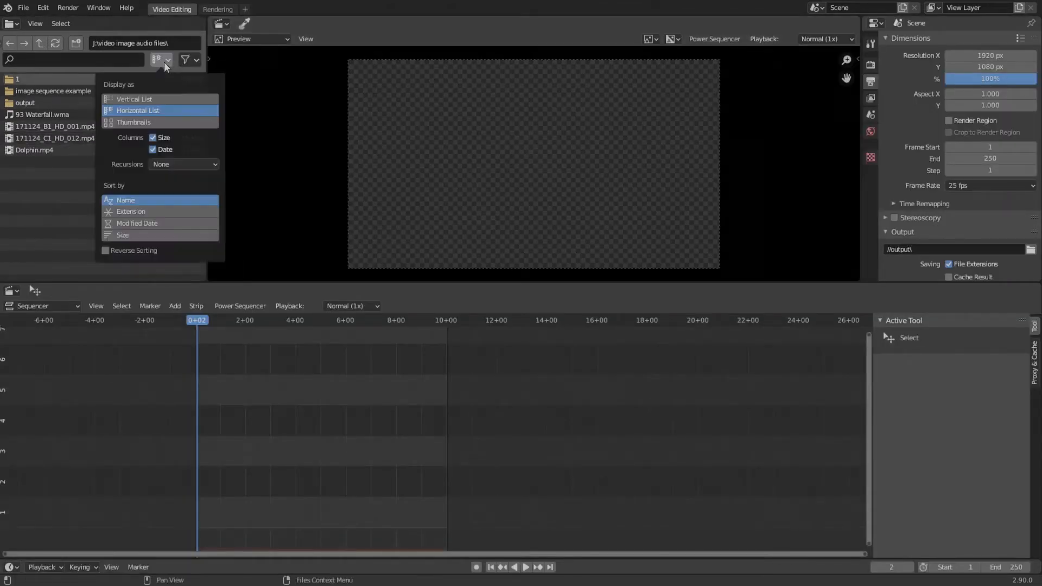
{"action": "left_click", "coordinate": [157, 117]}
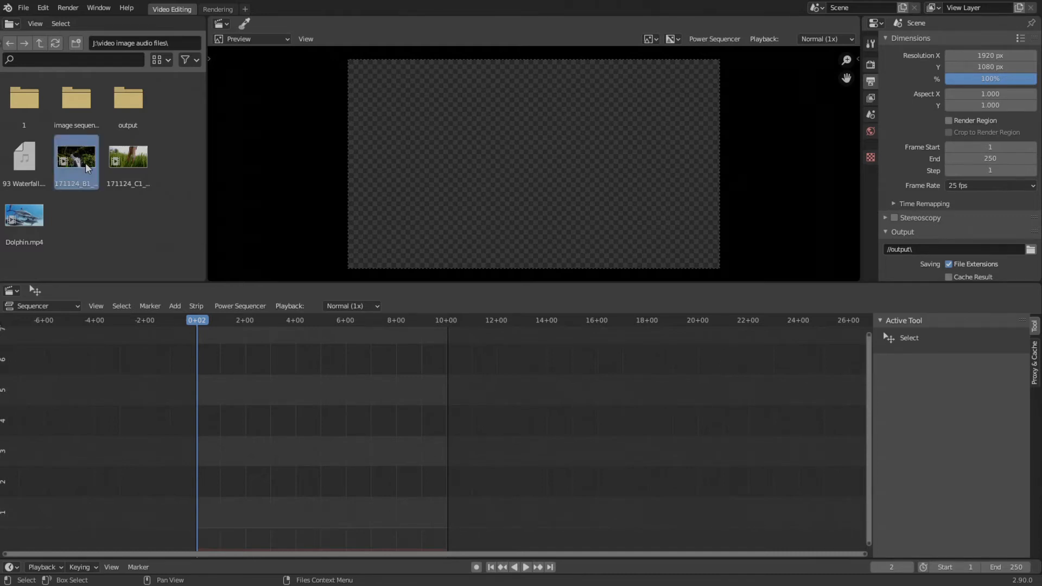
Add 171124_B1_HD_001.mp4 from the file list to the sequencer and select its sound and movie strips in turn
{"action": "left_click_drag", "start_coordinate": [86, 163], "coordinate": [217, 426]}
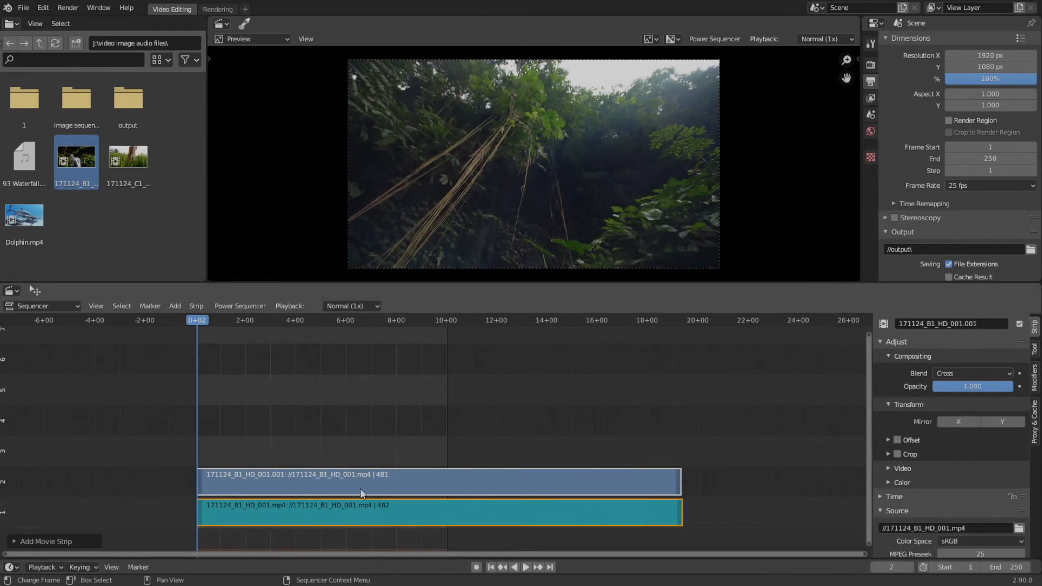
{"action": "left_click", "coordinate": [318, 512]}
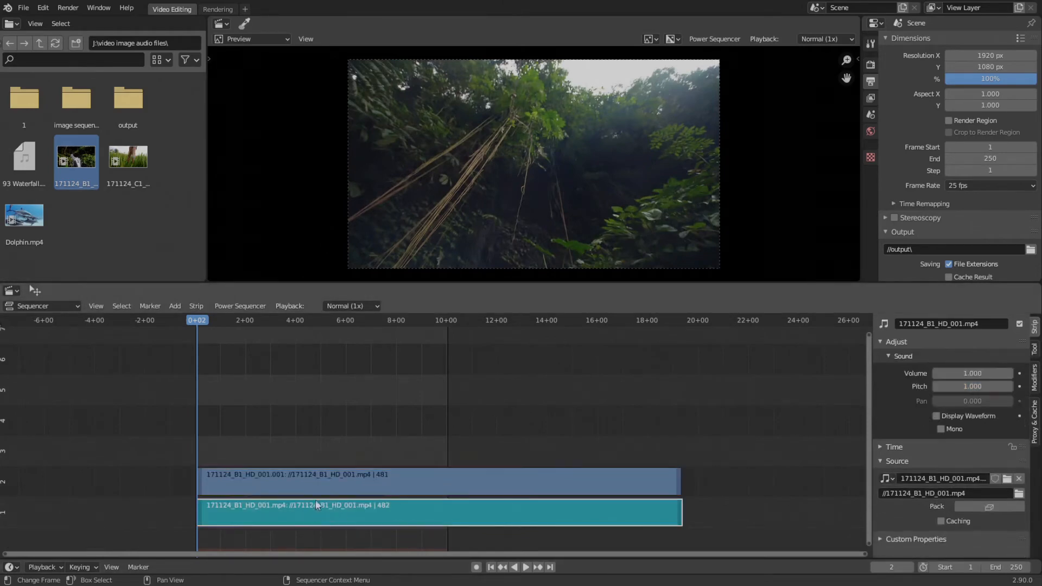
{"action": "left_click", "coordinate": [313, 492]}
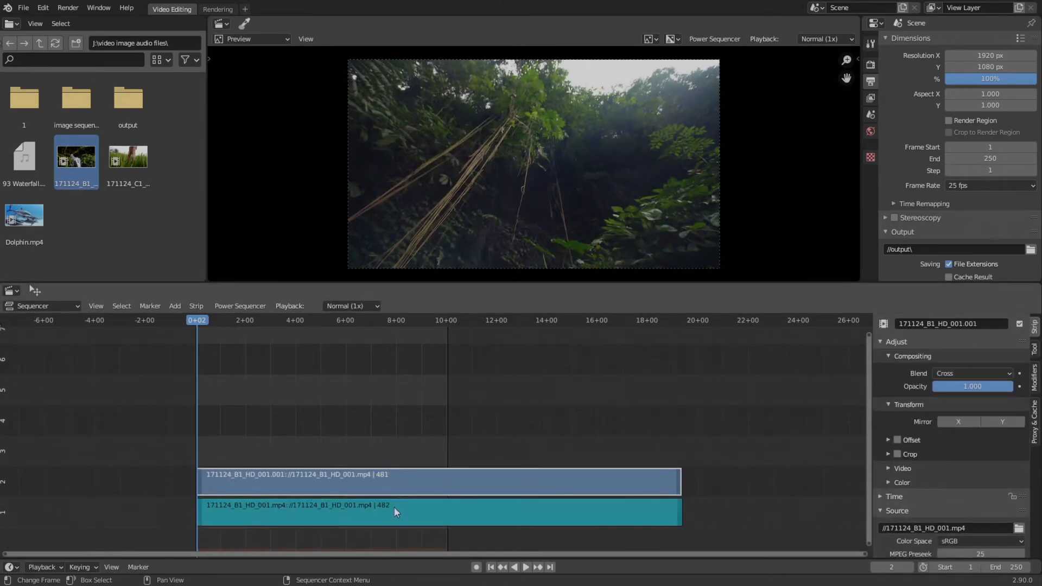
Delete both the sound and movie strips of 171124_B1_HD_001.mp4 from the sequencer
{"action": "left_click", "coordinate": [288, 523]}
{"action": "left_click", "coordinate": [293, 488], "text": "shift"}
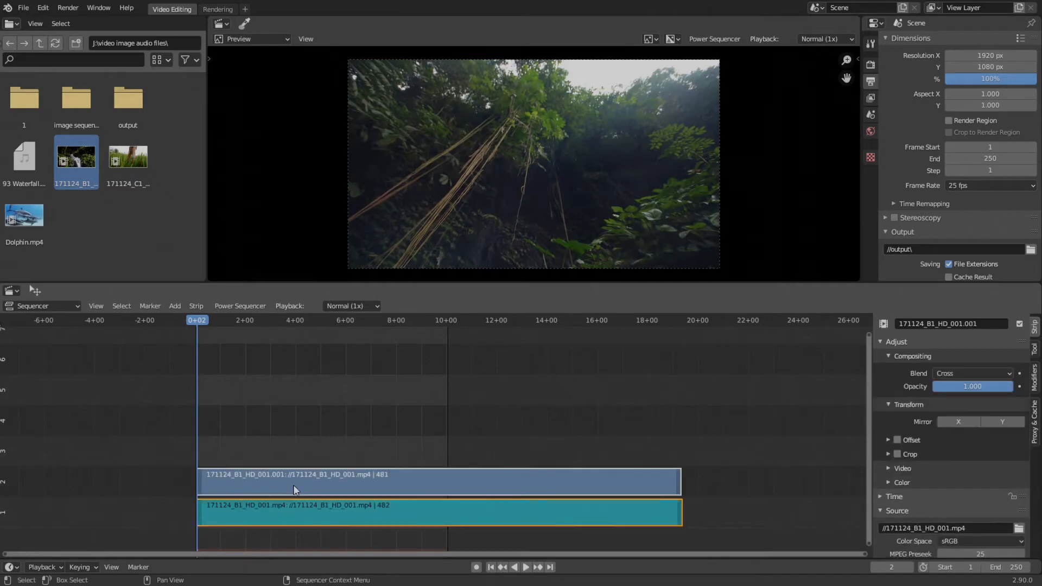
{"action": "key", "text": "Delete"}
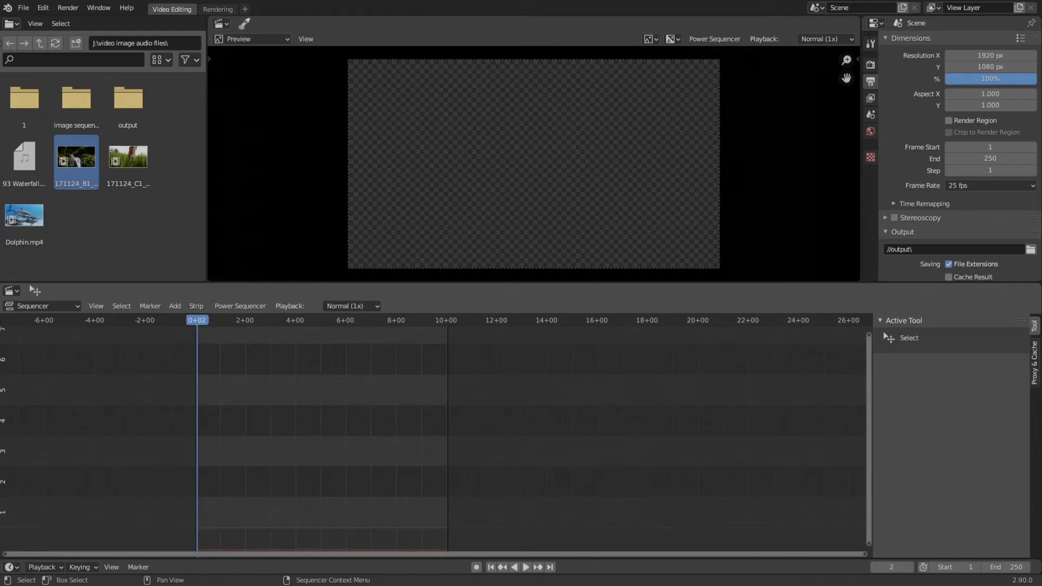
Switch to the Windows file manager showing "video image audio files", narrow its navigation pane and shorten the window to uncover the sequencer
{"action": "left_click_drag", "start_coordinate": [0, 137], "coordinate": [388, 116]}
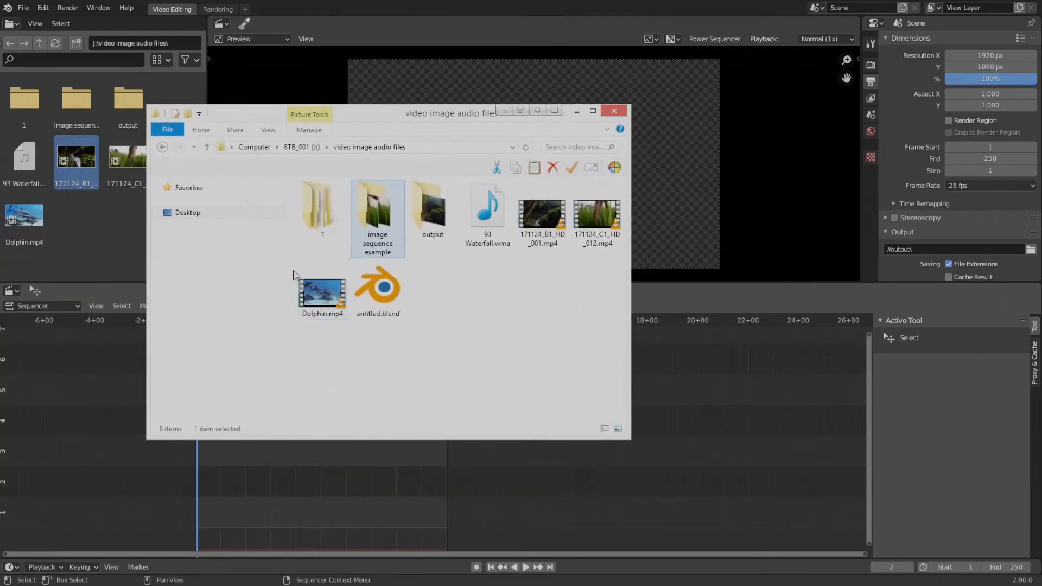
{"action": "left_click_drag", "start_coordinate": [286, 261], "coordinate": [219, 251]}
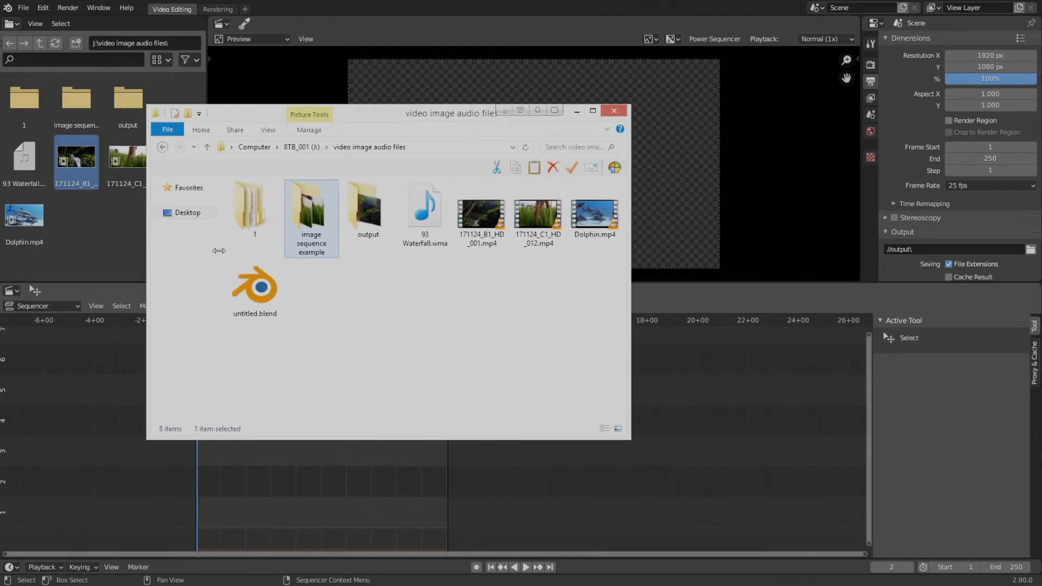
{"action": "left_click_drag", "start_coordinate": [481, 440], "coordinate": [457, 360]}
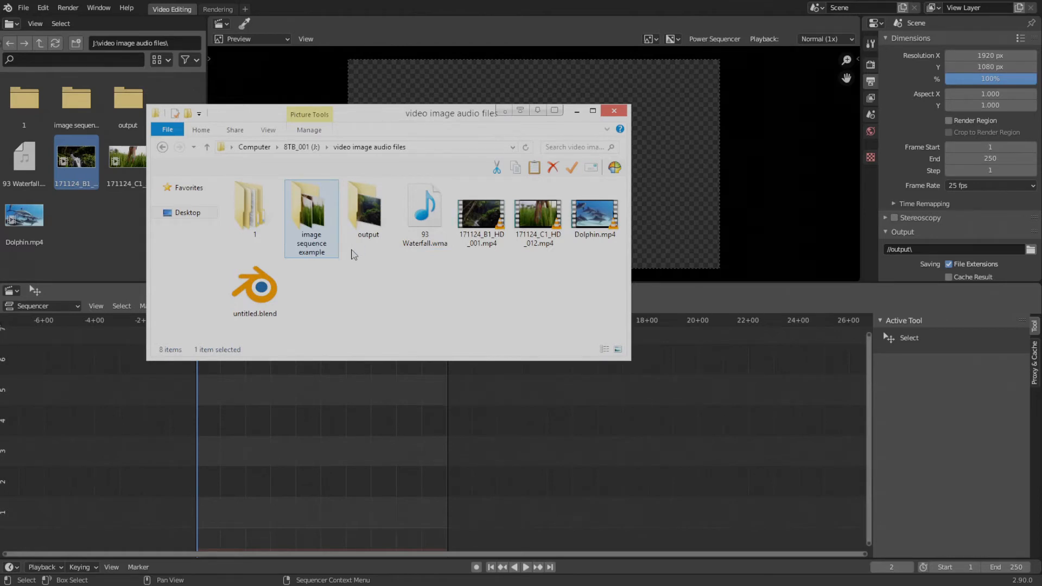
Add 171124_C1_HD_012.mp4 and 93 Waterfall.wma from the file manager window to the sequencer as strips
{"action": "left_click_drag", "start_coordinate": [564, 228], "coordinate": [419, 376]}
{"action": "left_click_drag", "start_coordinate": [369, 453], "coordinate": [369, 452]}
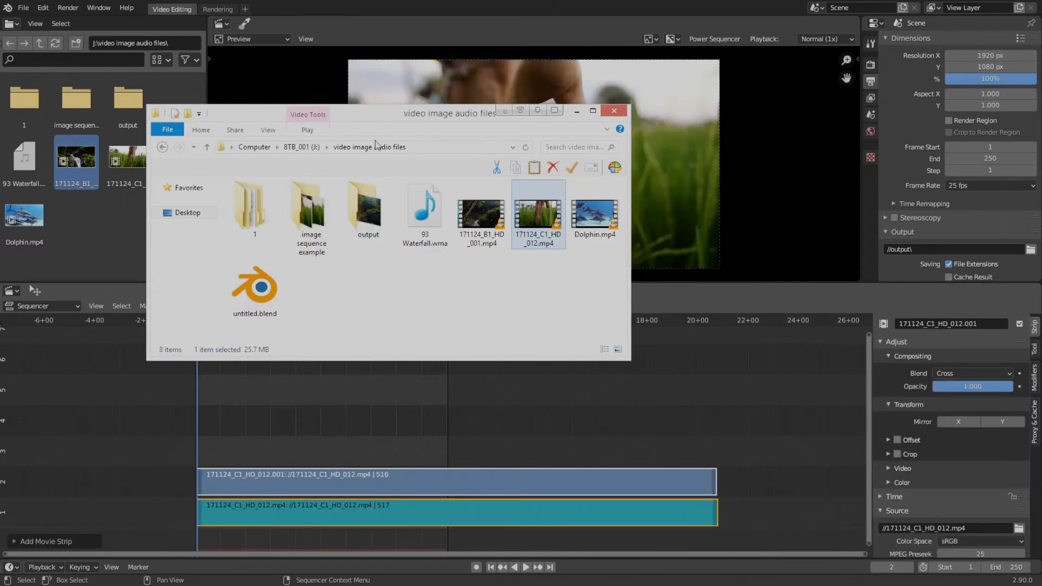
{"action": "left_click_drag", "start_coordinate": [392, 119], "coordinate": [424, 152]}
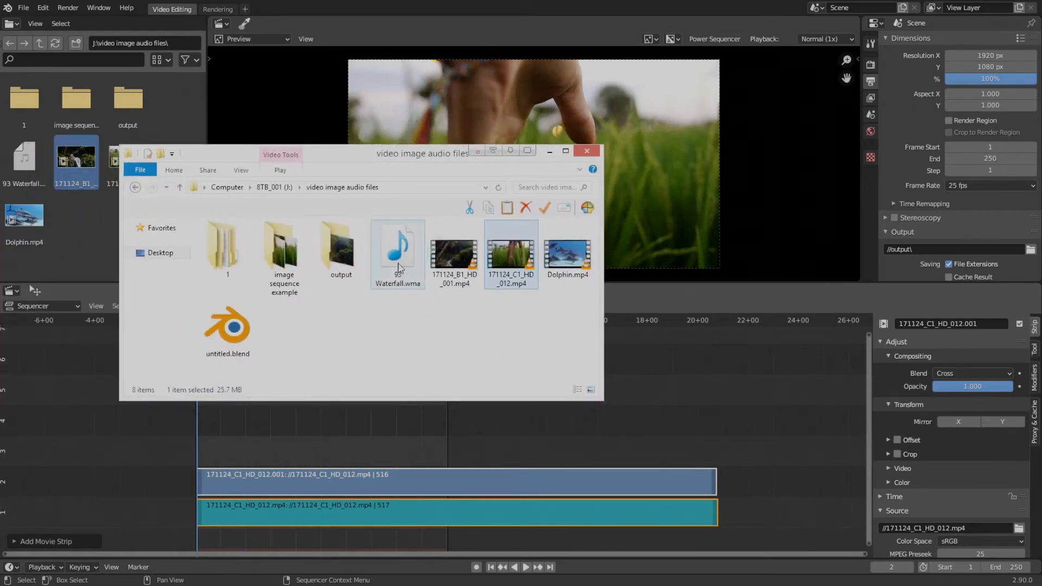
{"action": "left_click_drag", "start_coordinate": [399, 267], "coordinate": [363, 441]}
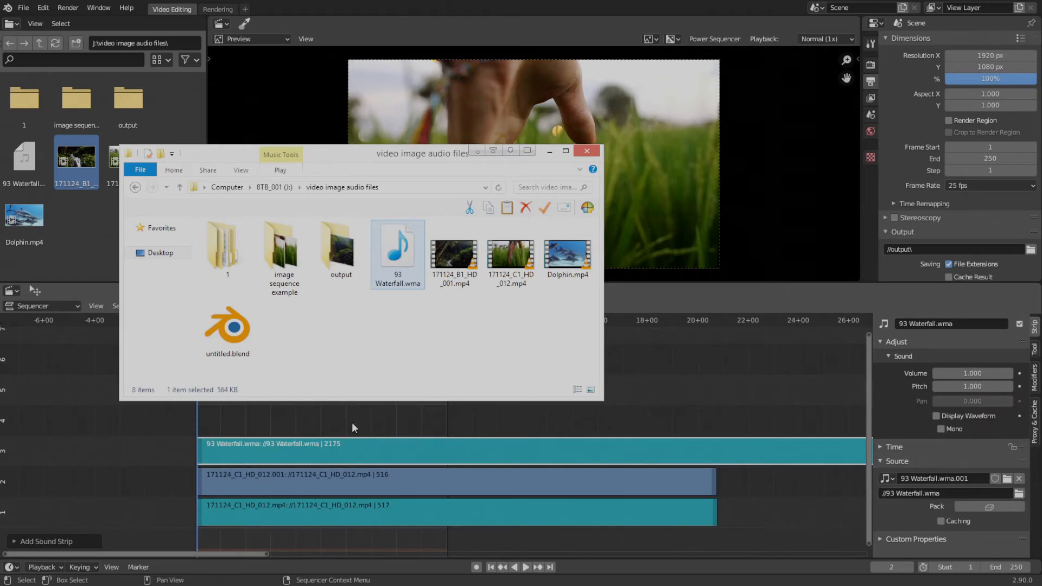
Delete the 171124_C1_HD_012 movie and sound strips and the 93 Waterfall.wma strip together
{"action": "left_click", "coordinate": [335, 481]}
{"action": "left_click", "coordinate": [337, 505], "text": "shift"}
{"action": "left_click", "coordinate": [347, 453], "text": "shift"}
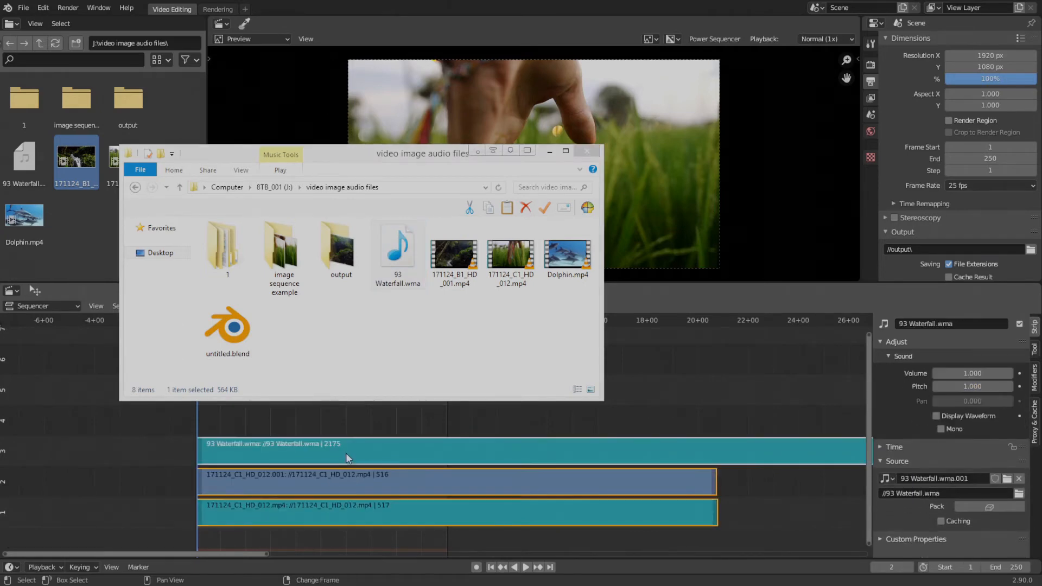
{"action": "key", "text": "Delete"}
Open the "image sequence example" folder in the file manager and add 171124_C1_HD_012_seq_0001.png to the sequencer
{"action": "left_click", "coordinate": [279, 251]}
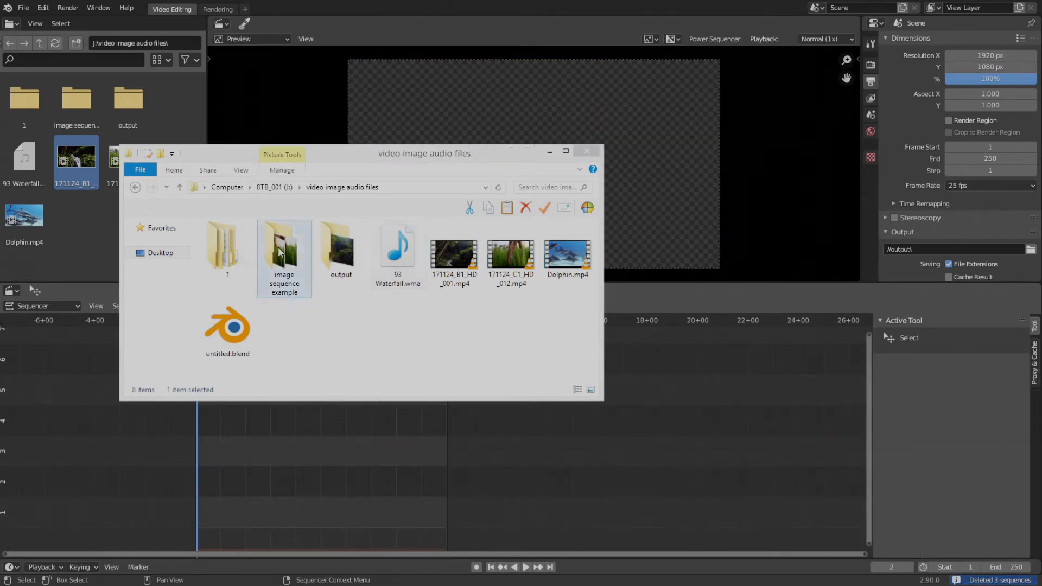
{"action": "double_click", "coordinate": [280, 252]}
{"action": "left_click", "coordinate": [247, 229]}
{"action": "left_click_drag", "start_coordinate": [247, 229], "coordinate": [259, 467]}
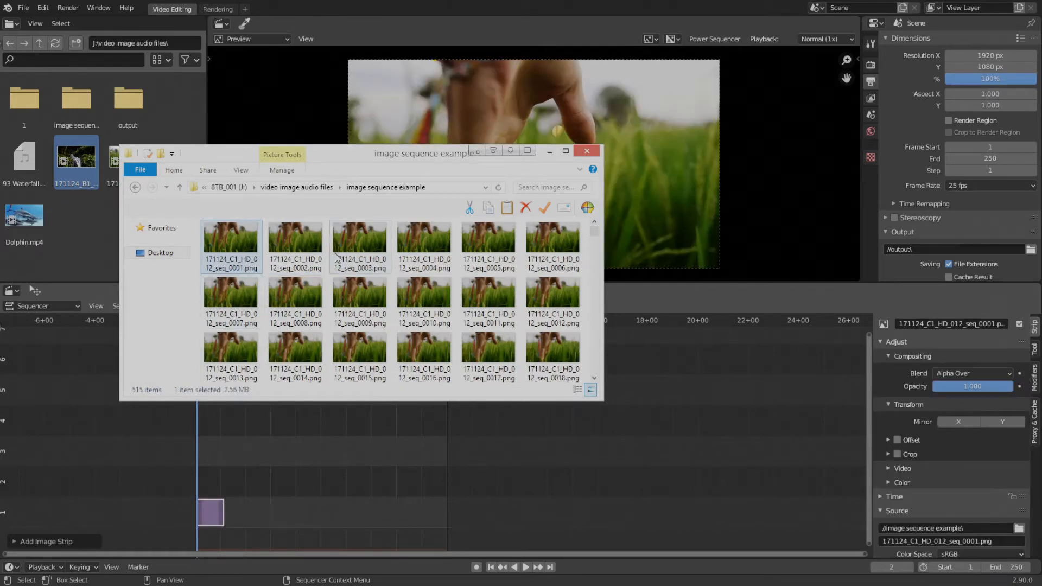
Delete the single-image strip of 171124_C1_HD_012_seq_0001.png from the sequencer
{"action": "left_click", "coordinate": [324, 247]}
{"action": "left_click", "coordinate": [418, 296]}
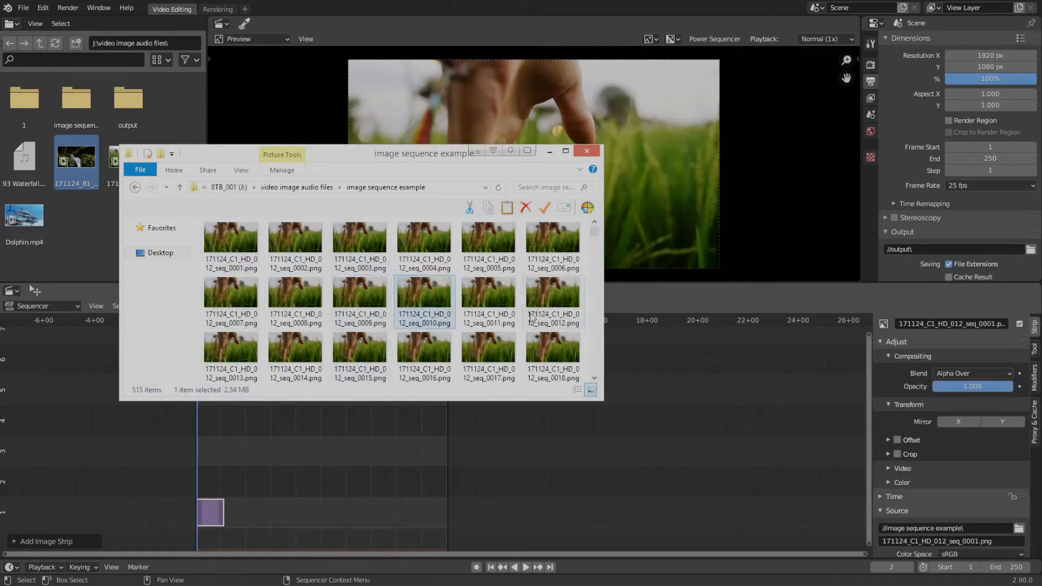
{"action": "left_click", "coordinate": [206, 512]}
{"action": "key", "text": "Delete"}
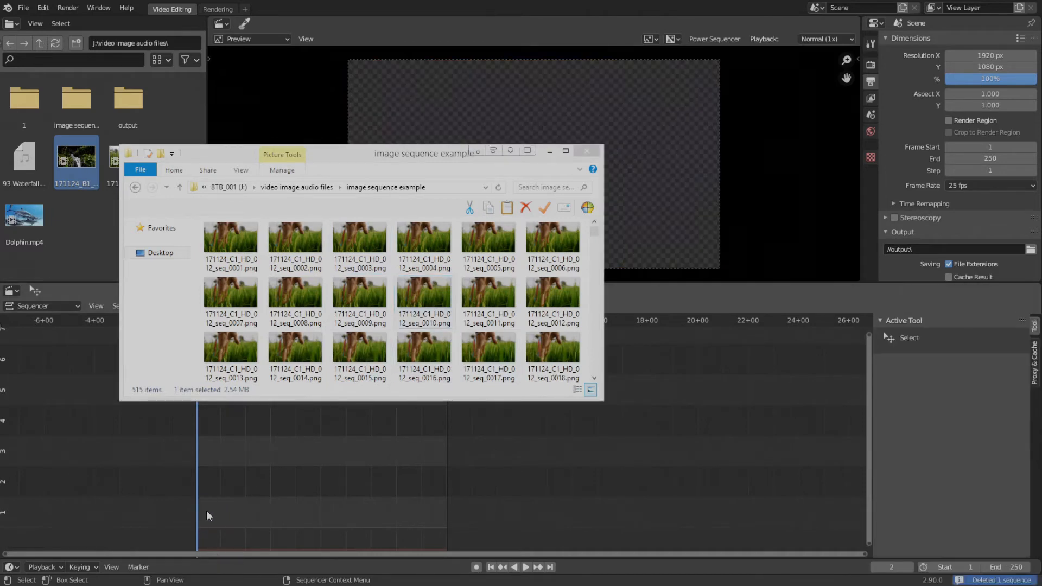
Try to add all the PNG images of the "image sequence example" folder to the sequencer from the file manager at once
{"action": "left_click", "coordinate": [247, 240]}
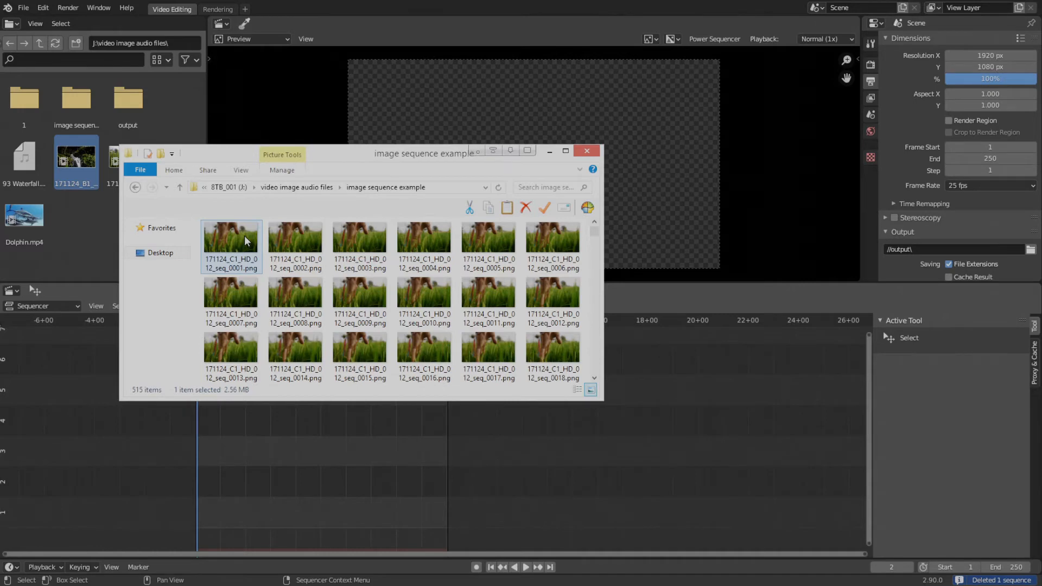
{"action": "key", "text": "ctrl+a"}
{"action": "left_click_drag", "start_coordinate": [247, 240], "coordinate": [262, 480]}
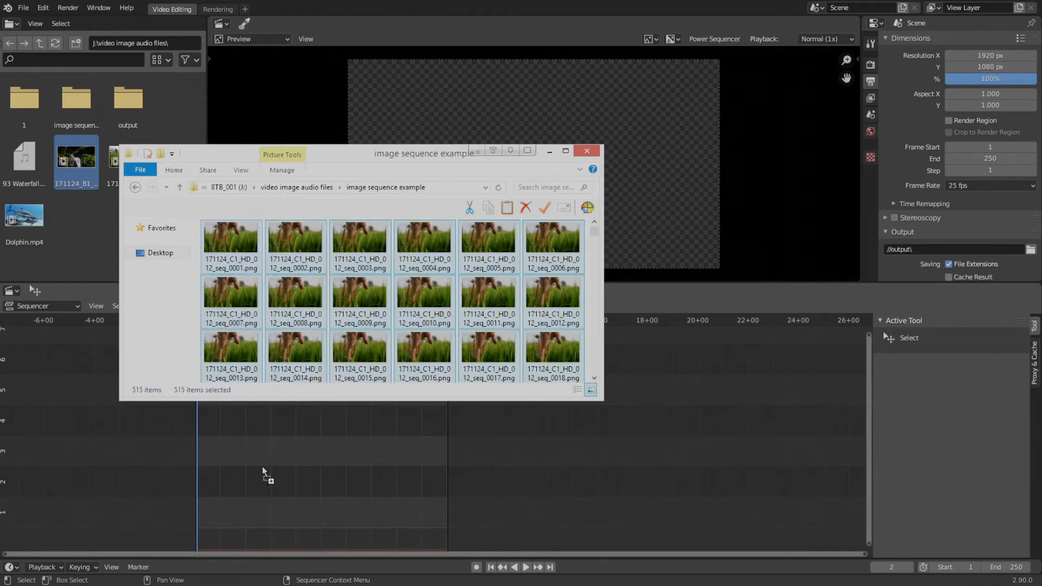
{"action": "left_click", "coordinate": [202, 450]}
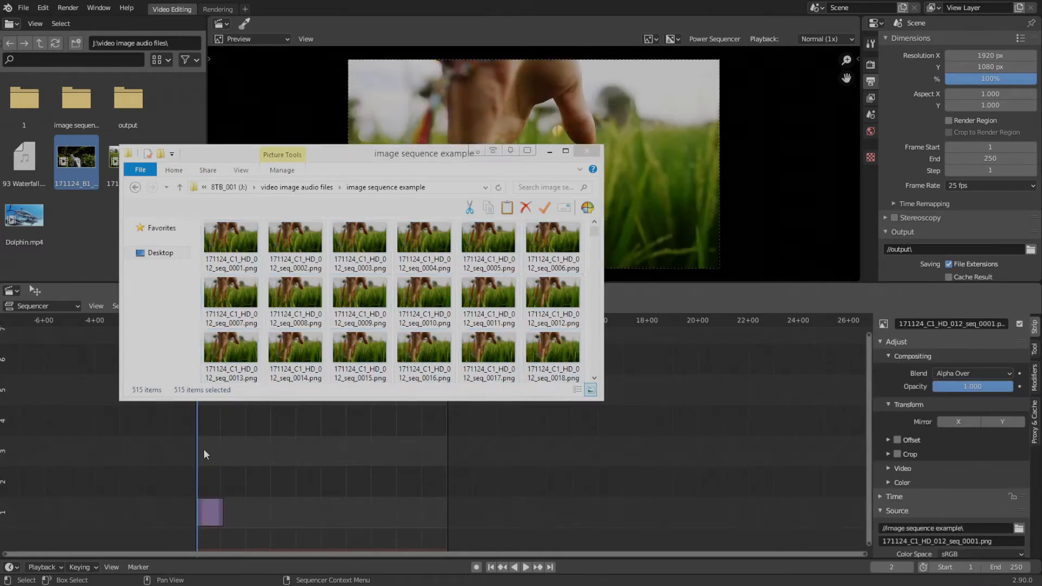
Scrub the playhead to frame 12 over the image strip and delete that strip, clearing the file manager window from view
{"action": "left_click_drag", "start_coordinate": [288, 163], "coordinate": [0, 155]}
{"action": "mouse_move", "coordinate": [194, 321]}
{"action": "left_mouse_down"}
{"action": "mouse_move", "coordinate": [228, 322]}
{"action": "mouse_move", "coordinate": [207, 323]}
{"action": "left_mouse_up"}
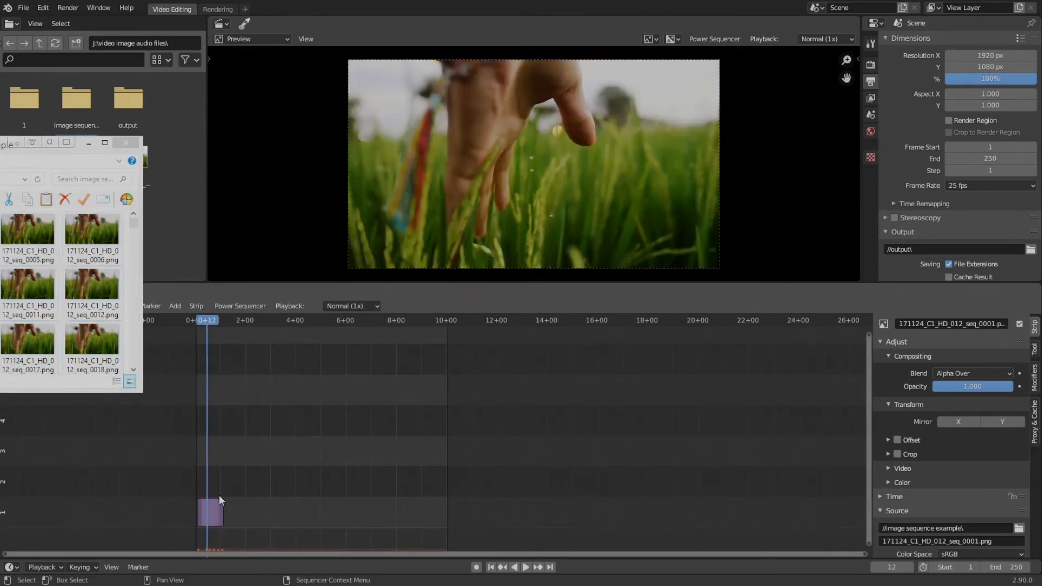
{"action": "left_click", "coordinate": [216, 512]}
{"action": "key", "text": "Delete"}
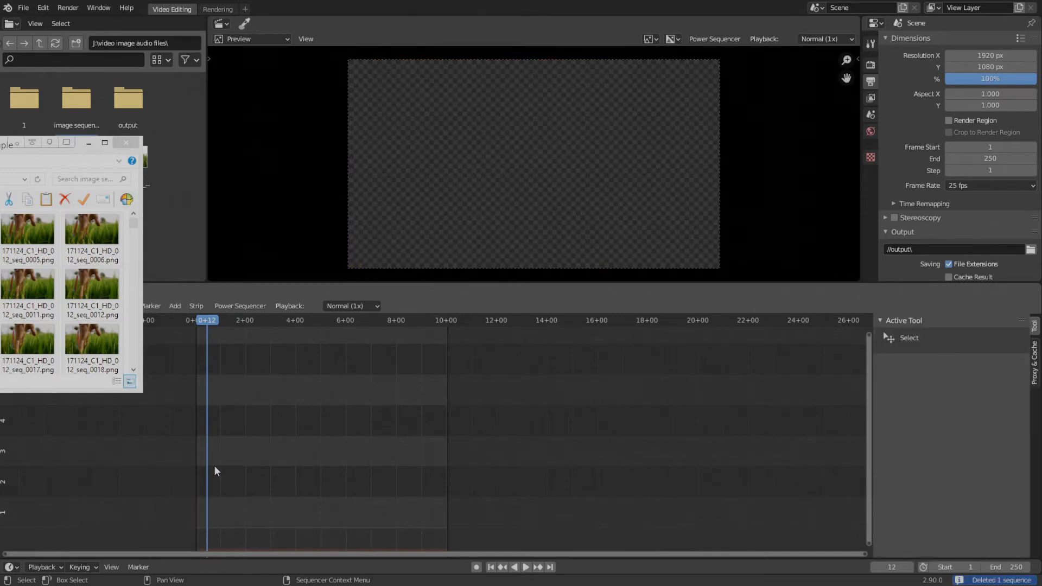
{"action": "left_click_drag", "start_coordinate": [0, 145], "coordinate": [0, 135]}
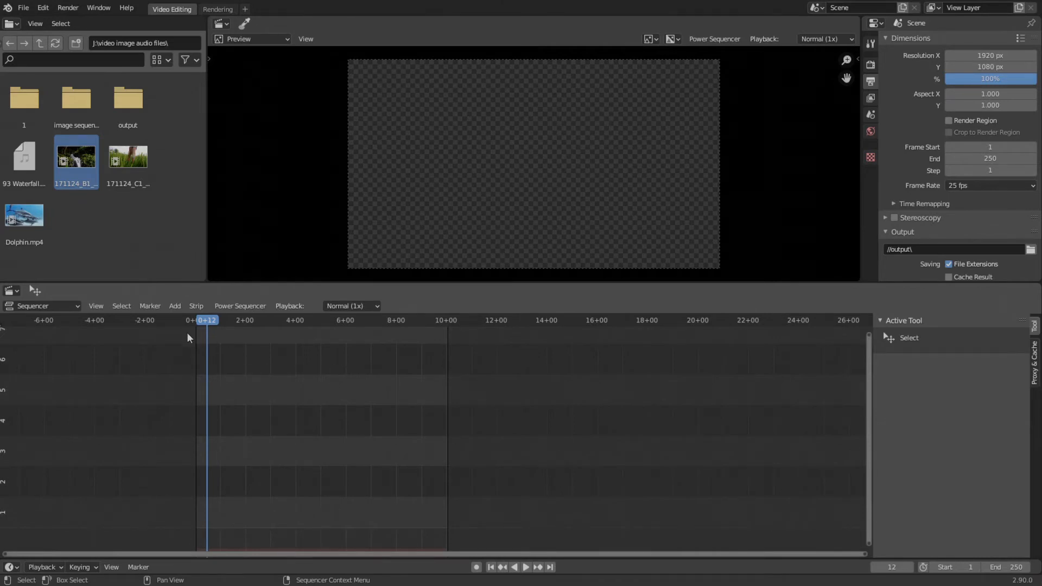
Start adding an Image/Sequence strip and review the import options for the "image sequence example" folder
{"action": "left_click", "coordinate": [174, 307]}
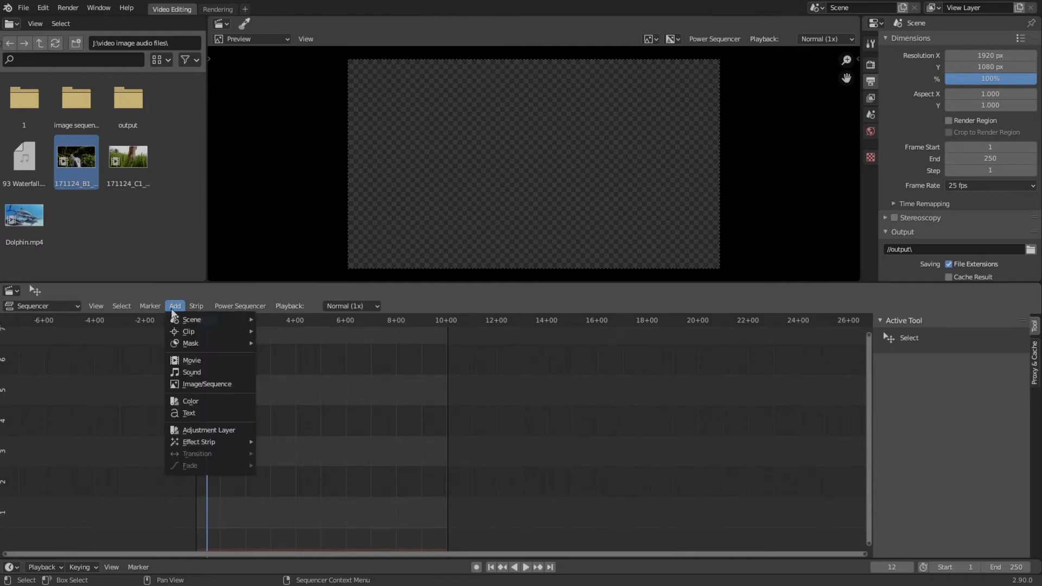
{"action": "left_click", "coordinate": [226, 385]}
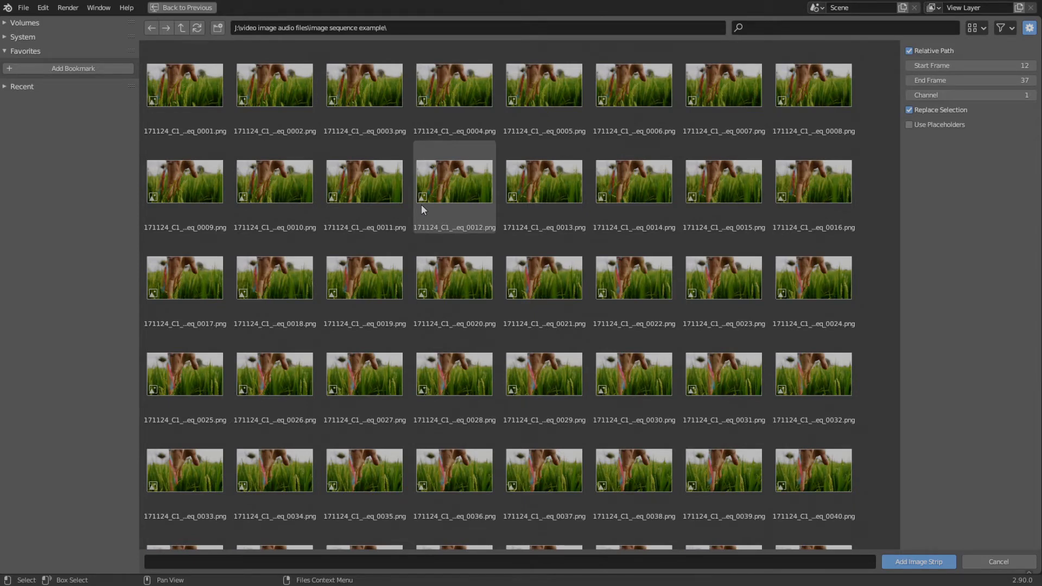
{"action": "left_click", "coordinate": [1029, 29]}
{"action": "left_click", "coordinate": [1030, 30]}
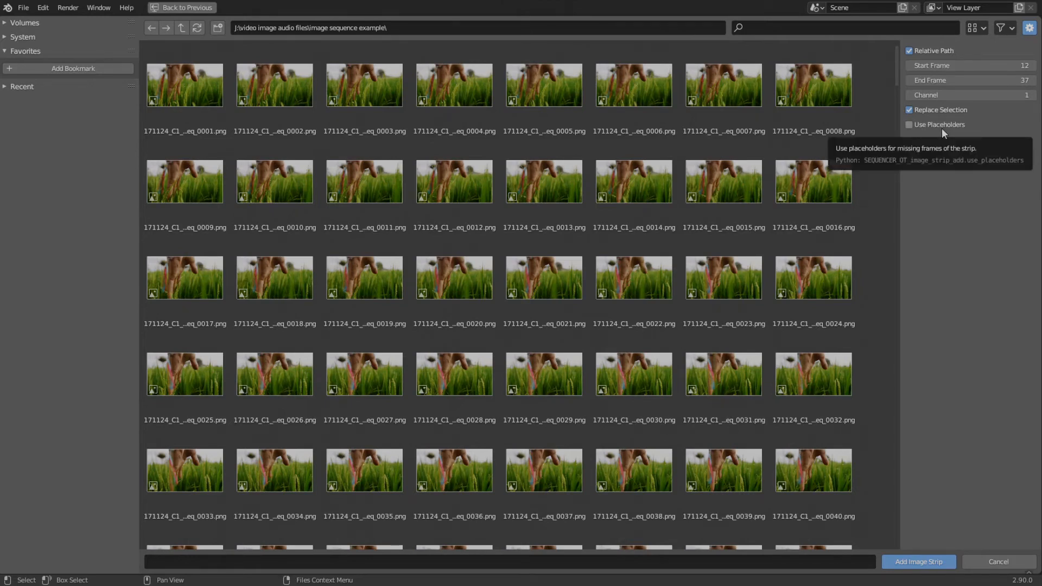
Select all images in the "image sequence example" folder and add them to the sequencer as one image strip
{"action": "left_click", "coordinate": [440, 194]}
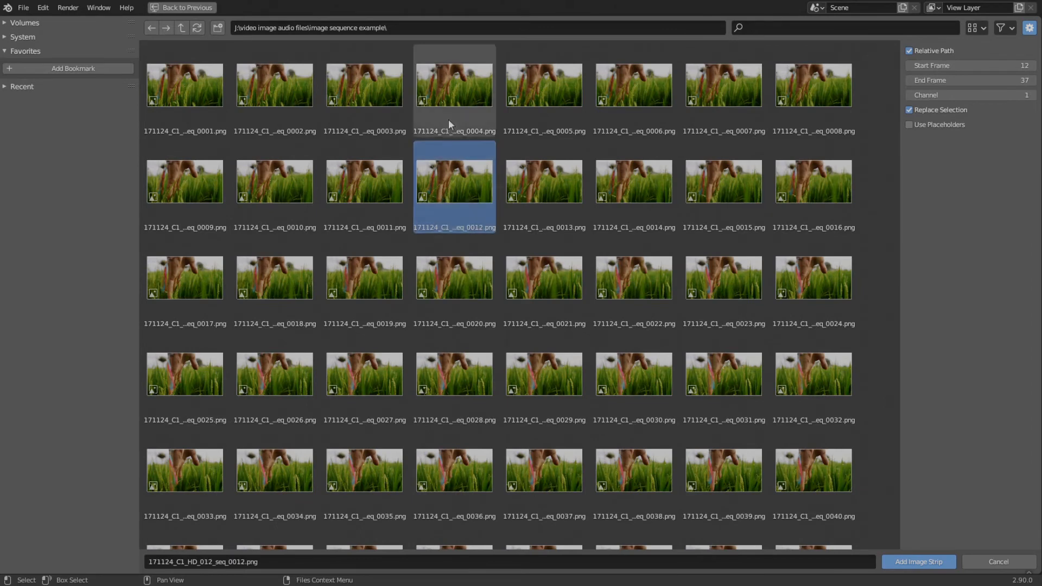
{"action": "left_click", "coordinate": [453, 107]}
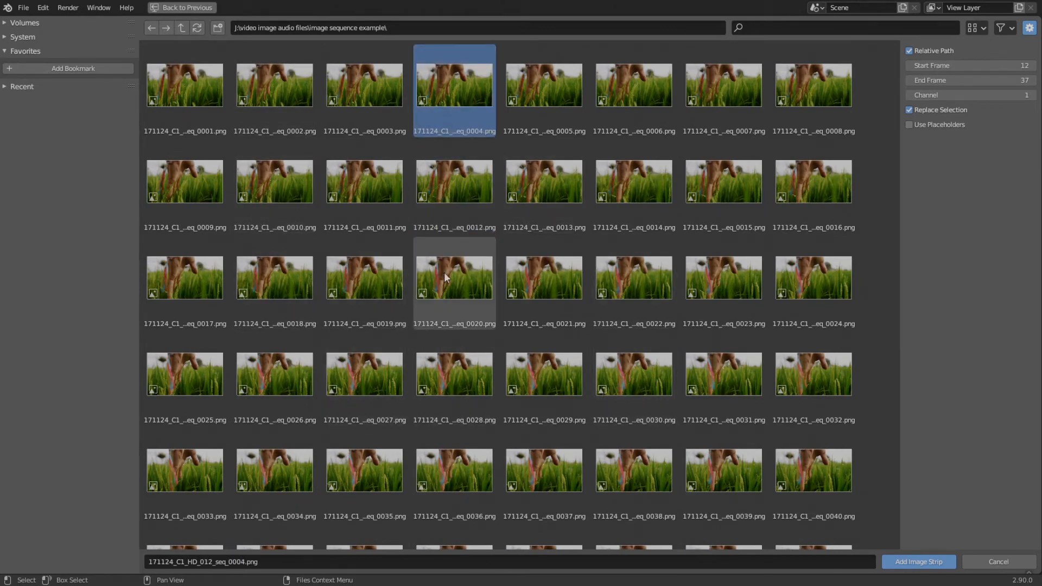
{"action": "key", "text": "a"}
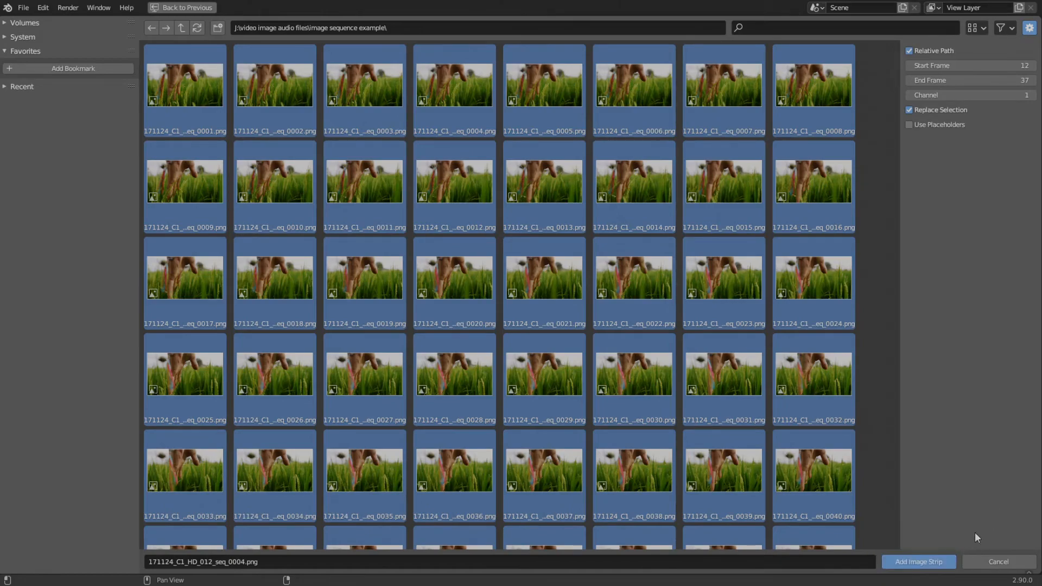
{"action": "left_click", "coordinate": [944, 563]}
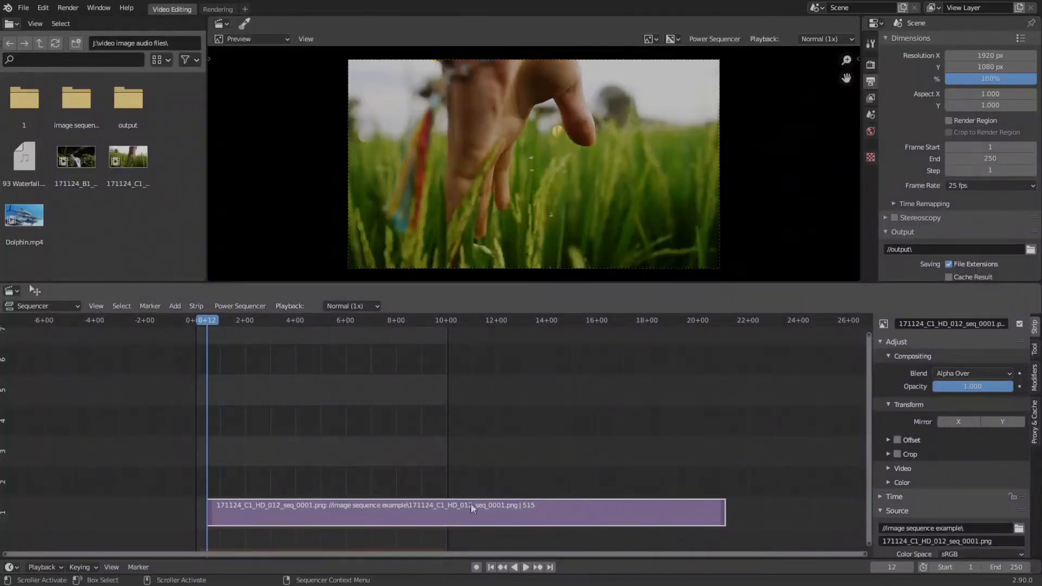
Scrub the playhead to frame 109 over the image strip and examine the source folder its images are linked to
{"action": "left_click_drag", "start_coordinate": [210, 321], "coordinate": [308, 348]}
{"action": "middle_click_drag", "start_coordinate": [570, 503], "coordinate": [512, 432]}
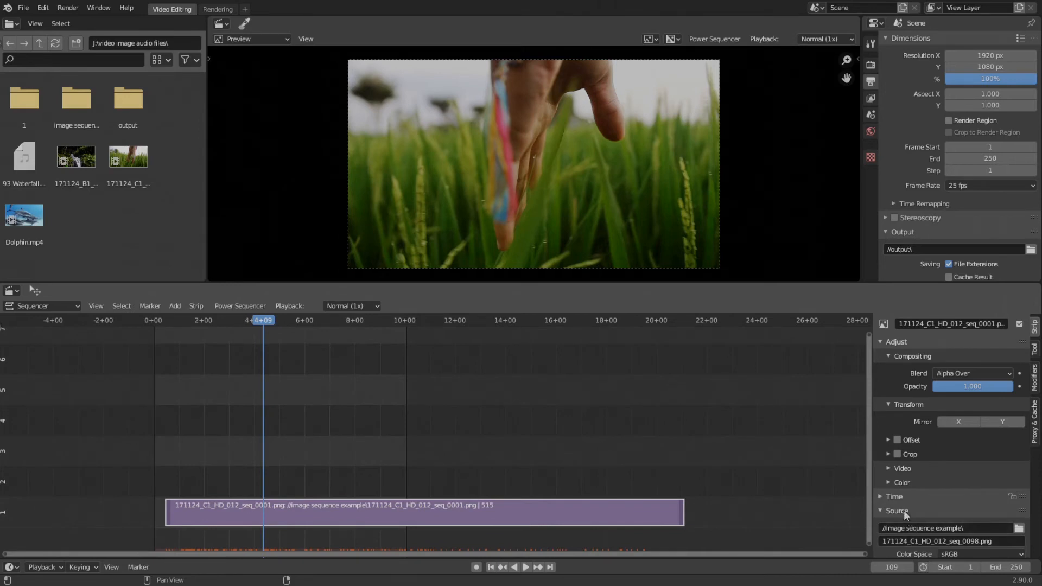
{"action": "scroll", "coordinate": [916, 513], "scroll_direction": "down", "scroll_amount": 3}
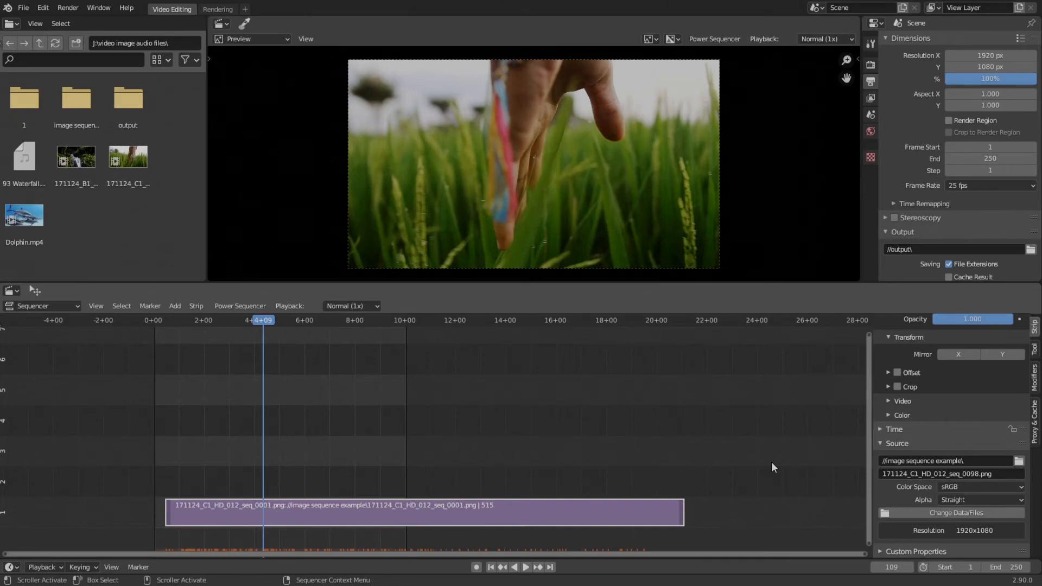
{"action": "left_click", "coordinate": [1019, 461]}
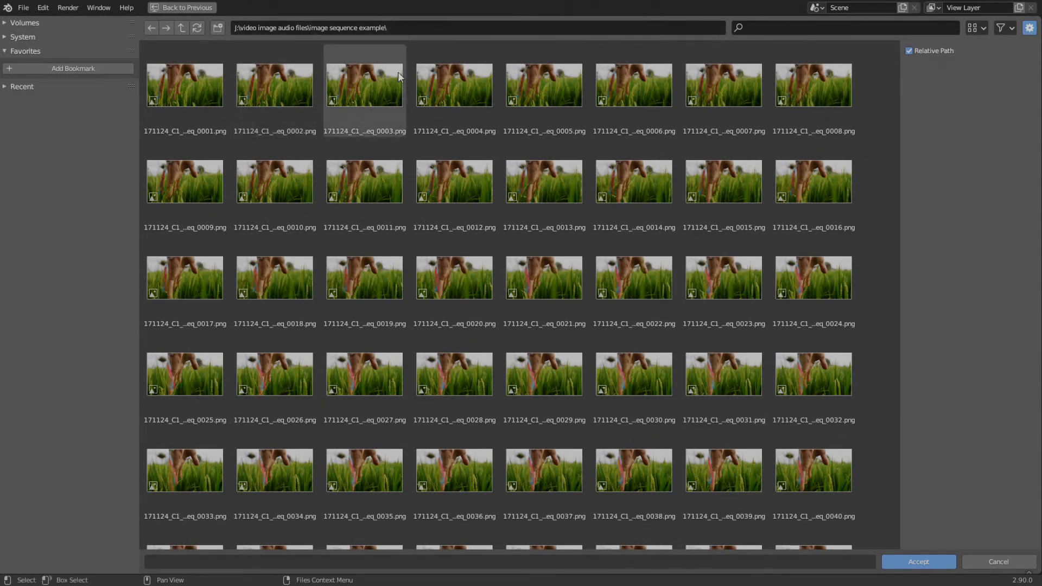
{"action": "left_click", "coordinate": [997, 558]}
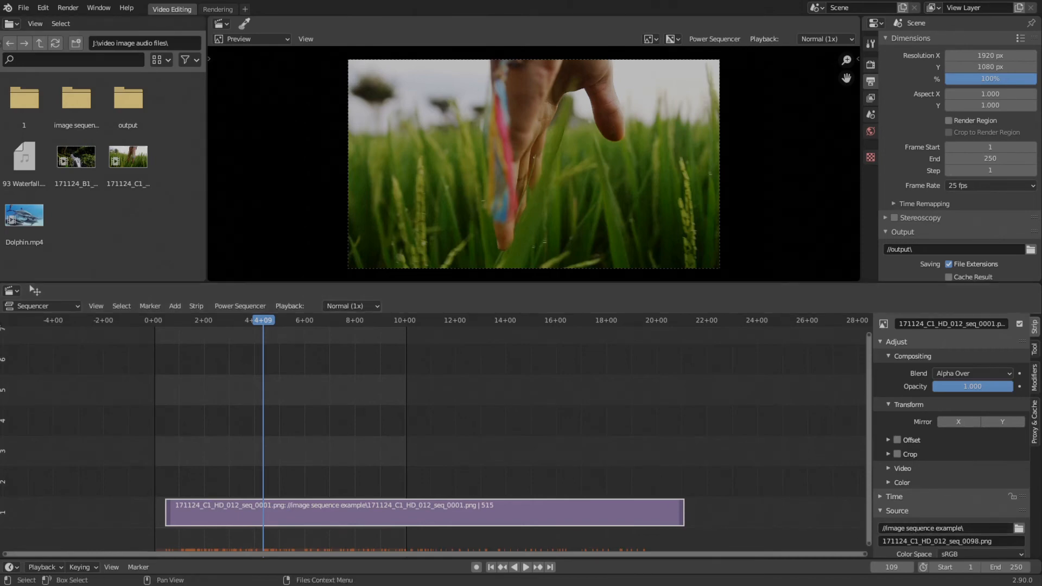
In the file manager, compare where untitled.blend and the "image sequence example" folder sit inside "video image audio files"
{"action": "left_click_drag", "start_coordinate": [0, 176], "coordinate": [489, 160]}
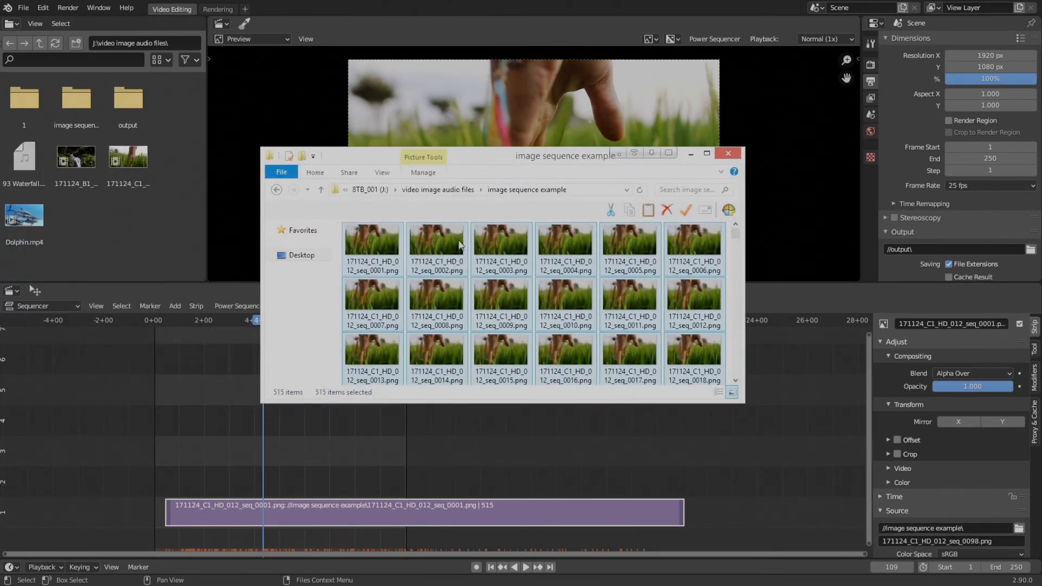
{"action": "left_click", "coordinate": [444, 192]}
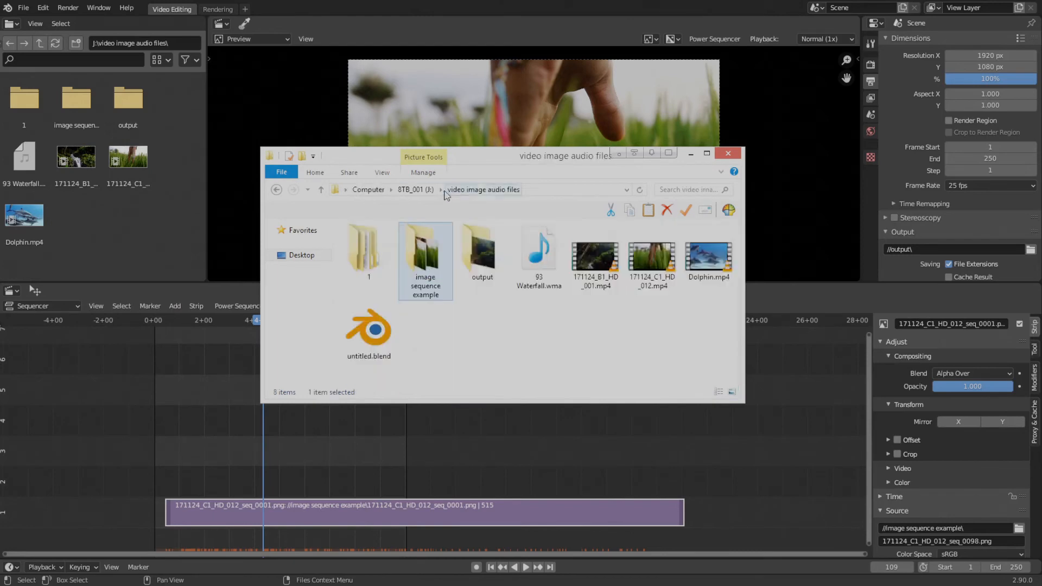
{"action": "left_click", "coordinate": [383, 334]}
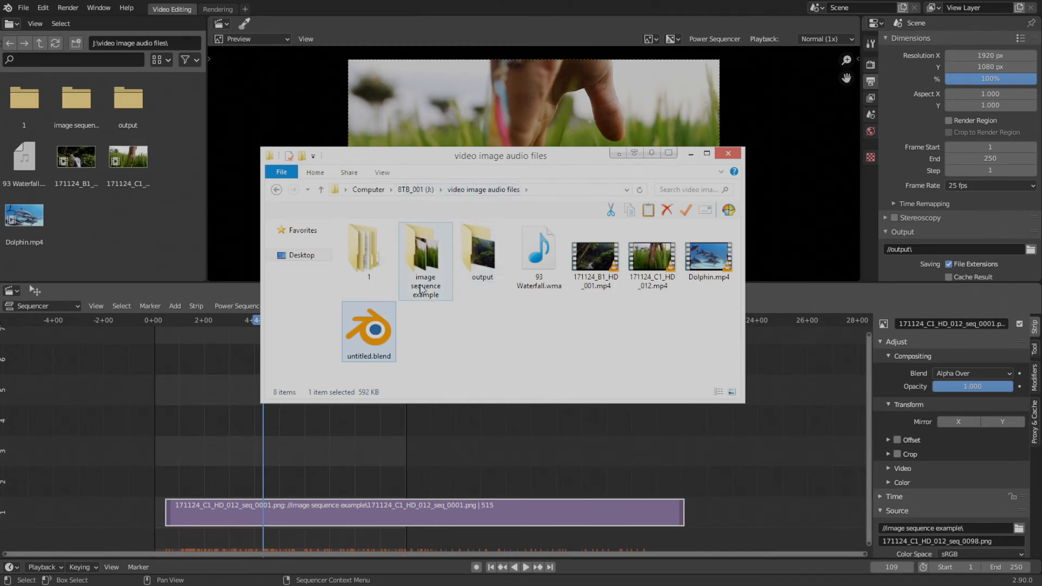
{"action": "left_click", "coordinate": [421, 290]}
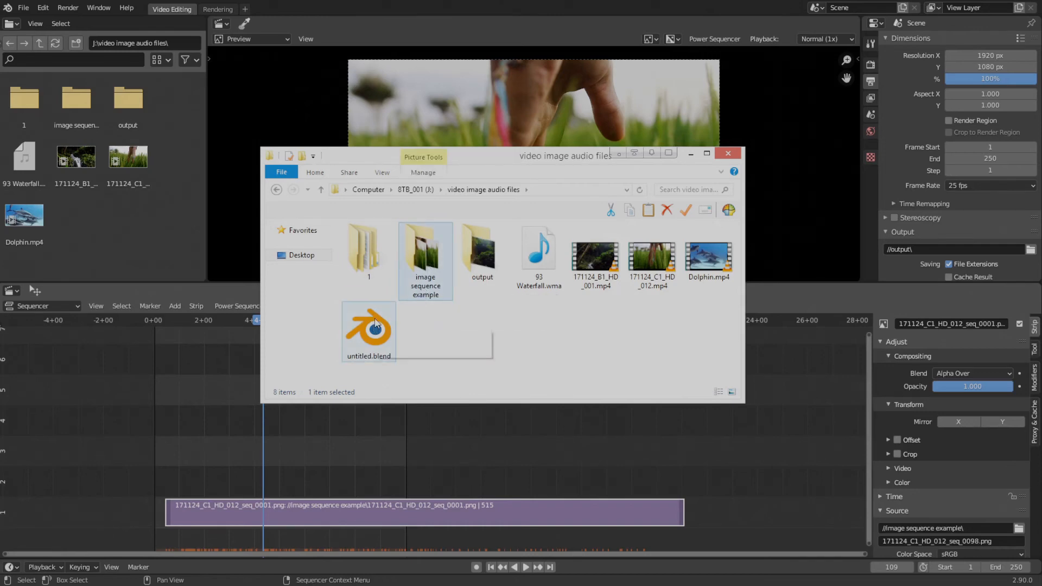
{"action": "left_click_drag", "start_coordinate": [516, 161], "coordinate": [0, 176]}
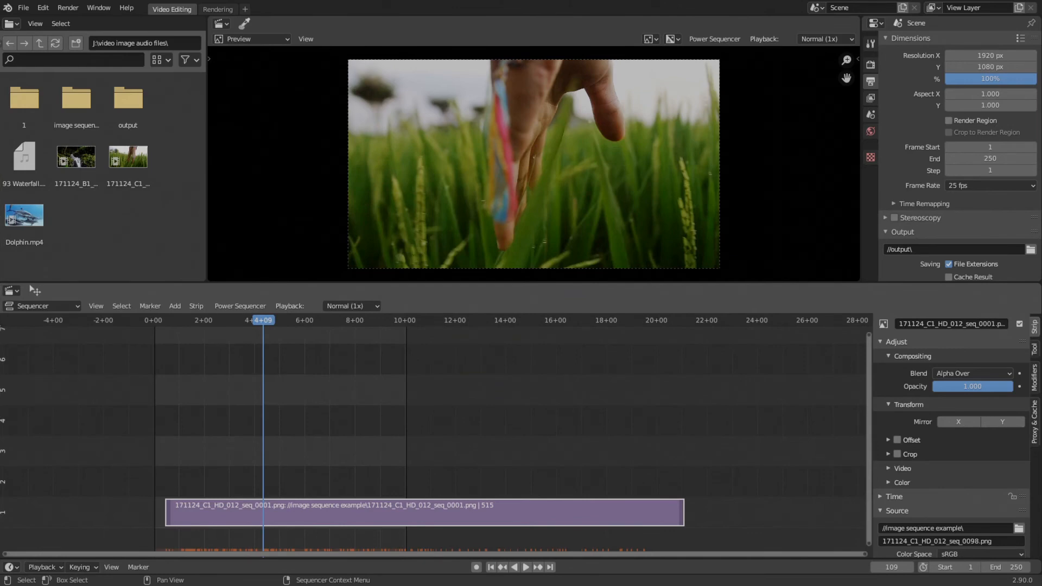
Delete the image sequence strip from the sequencer and move the playhead to frame 4
{"action": "middle_click_drag", "start_coordinate": [410, 403], "coordinate": [456, 393]}
{"action": "key", "text": "Delete"}
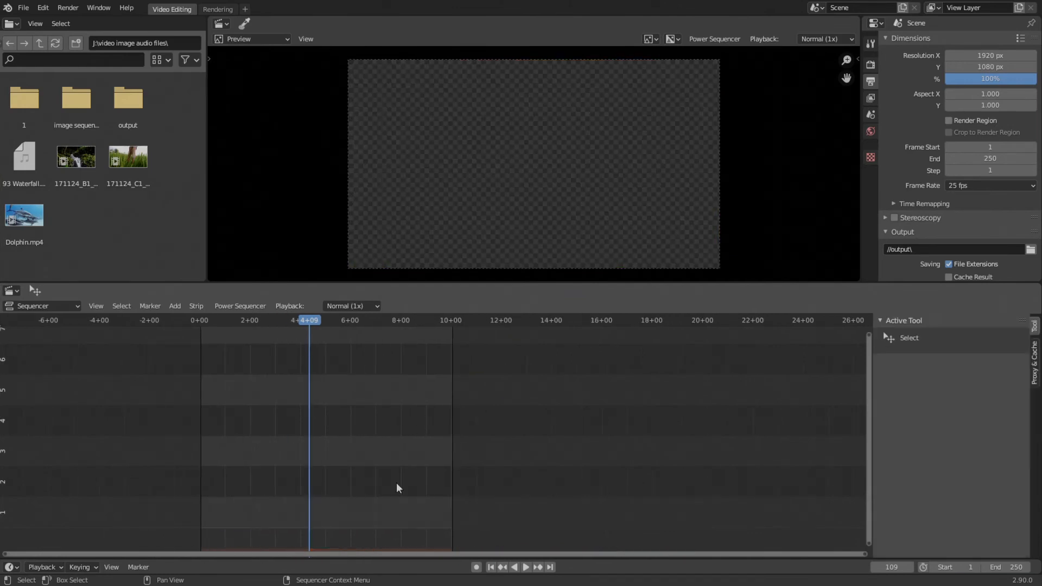
{"action": "middle_click_drag", "start_coordinate": [311, 449], "coordinate": [339, 431]}
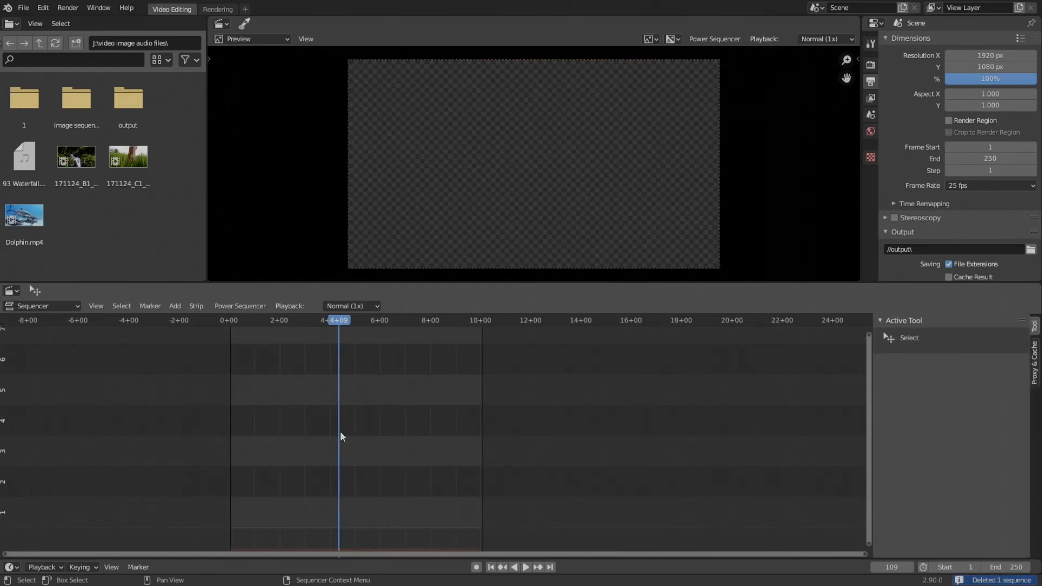
{"action": "left_click", "coordinate": [235, 324]}
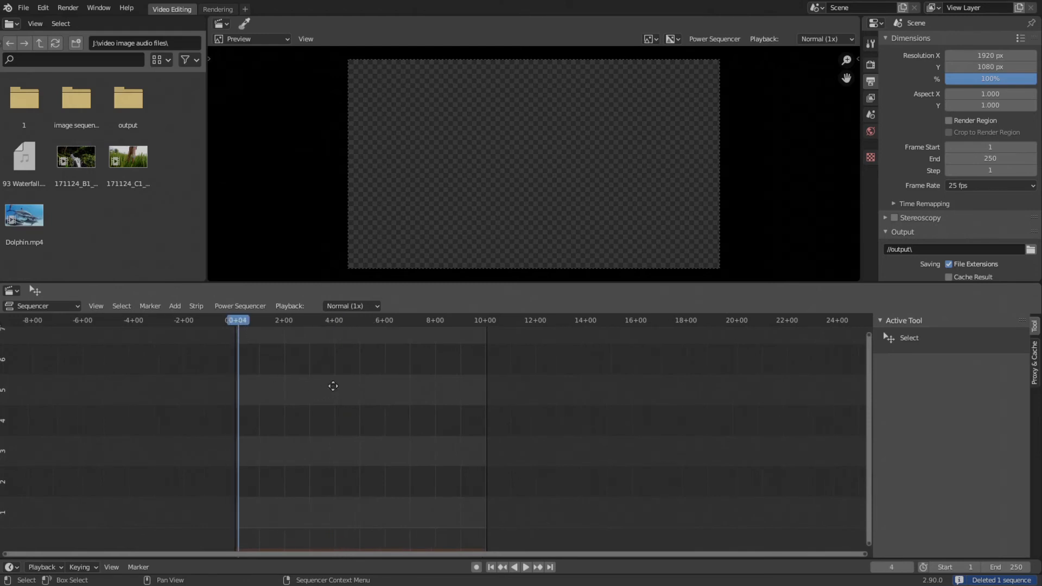
{"action": "middle_click_drag", "start_coordinate": [333, 386], "coordinate": [339, 391]}
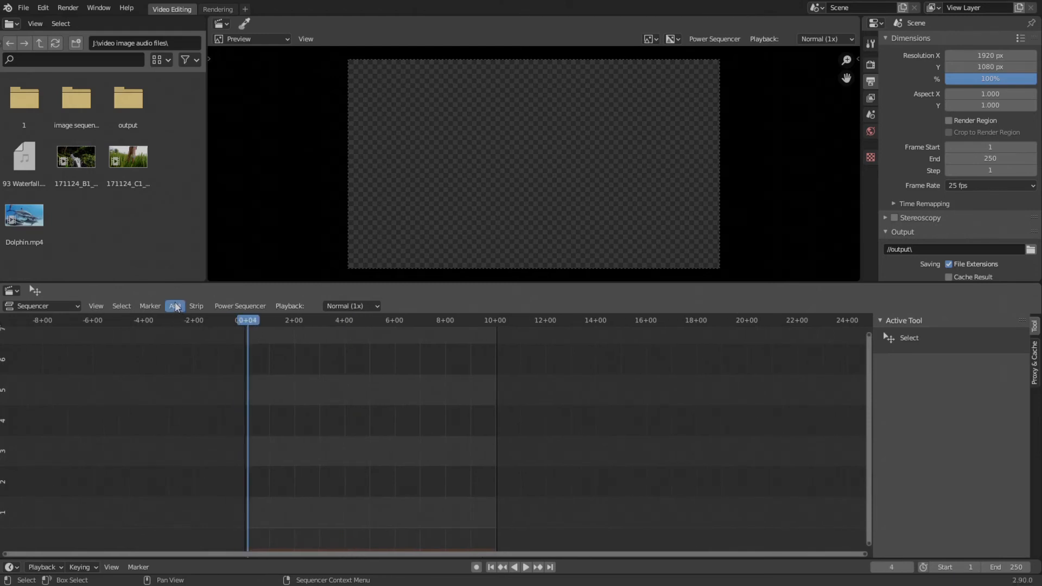
Start adding a Movie strip, review the import options for 171124_C1_HD_012.mp4, and cancel the import
{"action": "key", "text": "shift+a"}
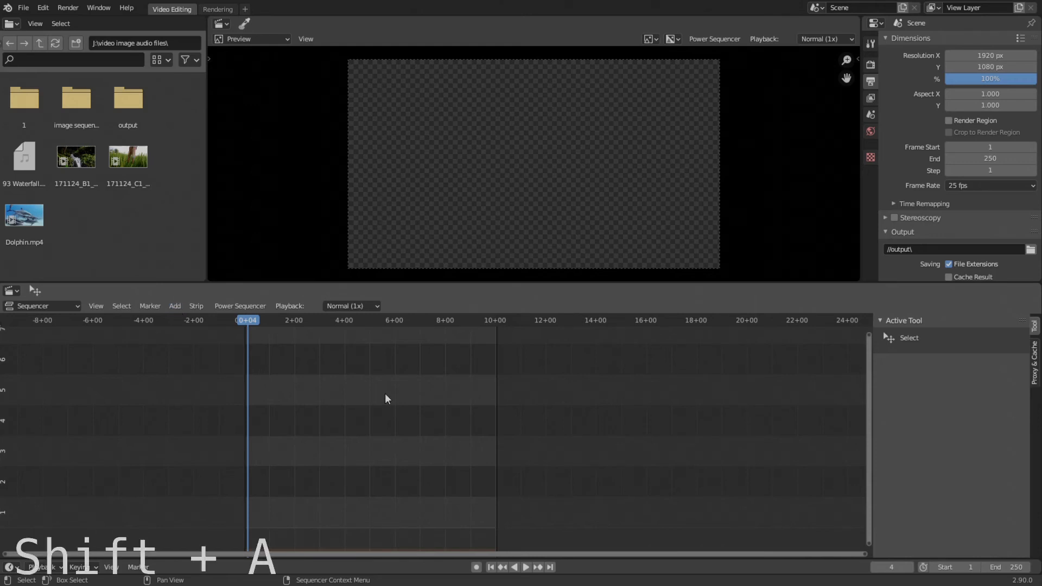
{"action": "key", "text": "shift+a"}
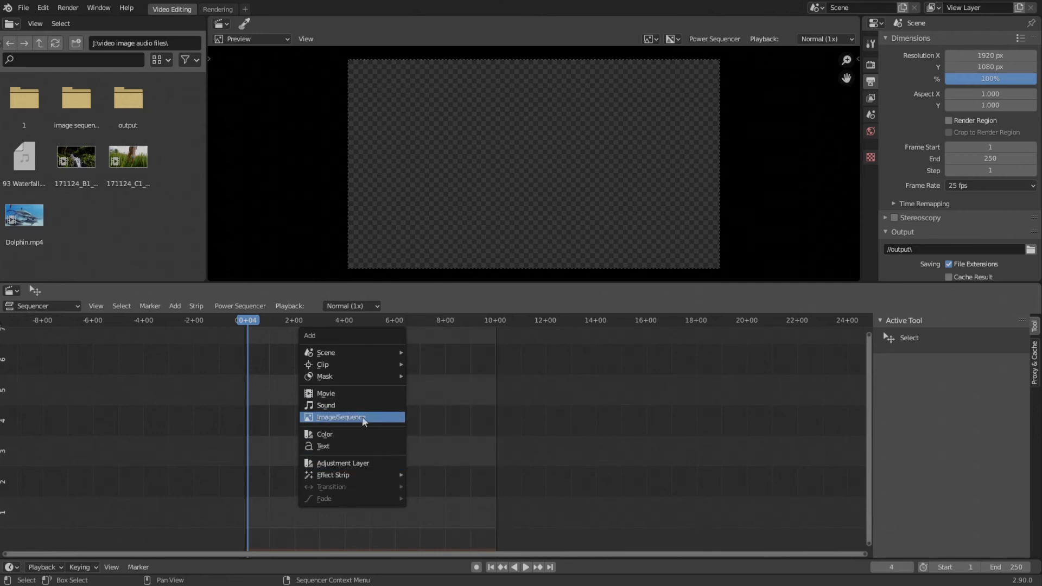
{"action": "left_click", "coordinate": [356, 394]}
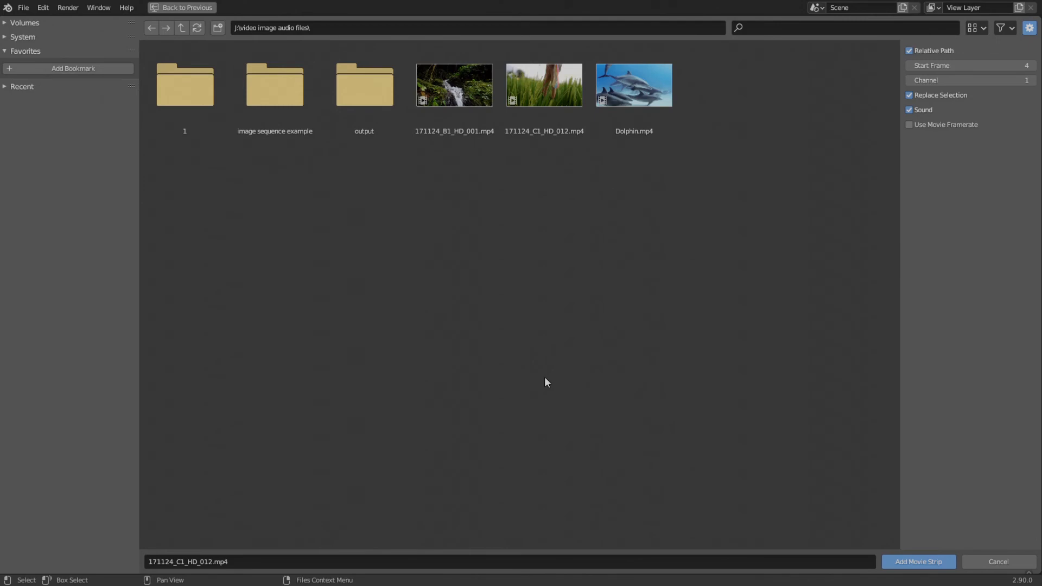
{"action": "left_click", "coordinate": [528, 107]}
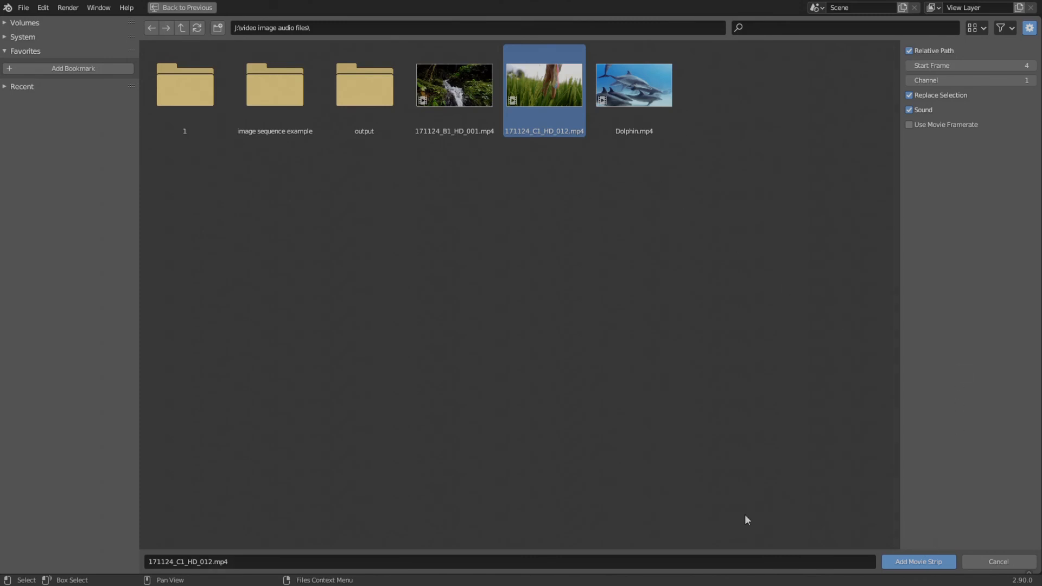
{"action": "left_click", "coordinate": [990, 561]}
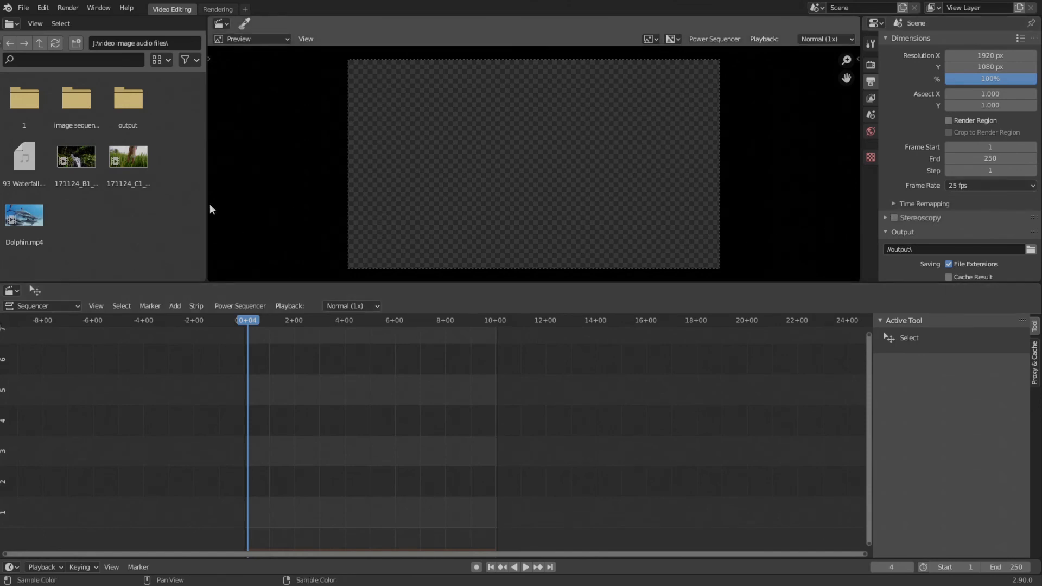
Start another Movie strip import, check which file types its browser filter allows, and leave without adding anything
{"action": "key", "text": "shift+a"}
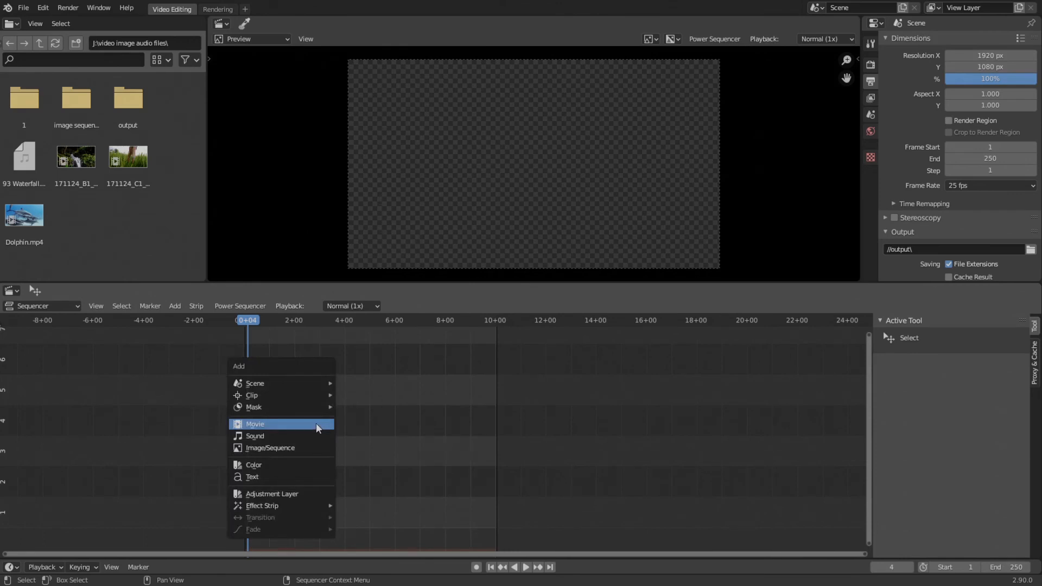
{"action": "left_click", "coordinate": [316, 422]}
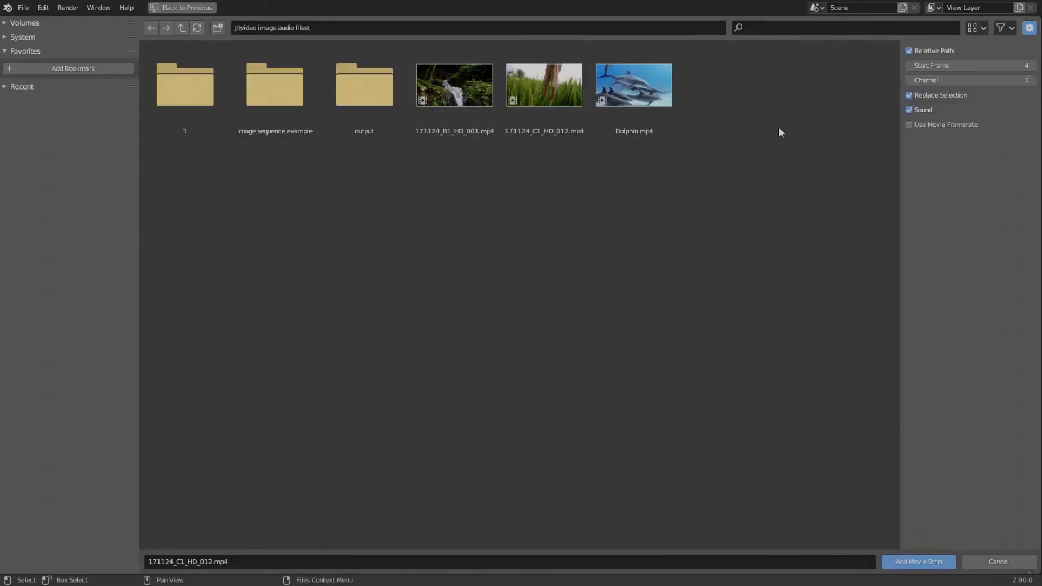
{"action": "left_click", "coordinate": [1005, 30]}
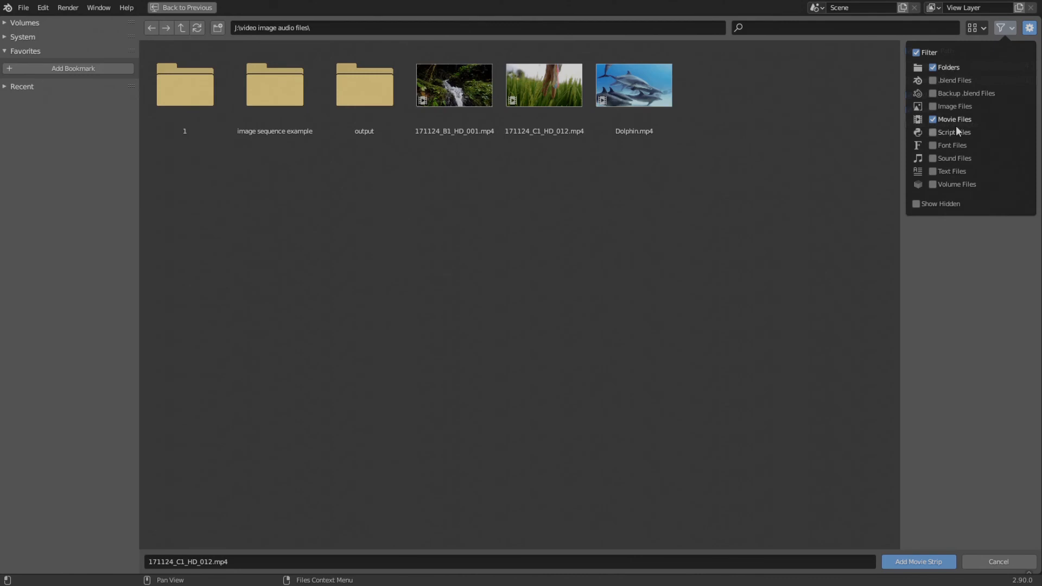
{"action": "key", "text": "Escape"}
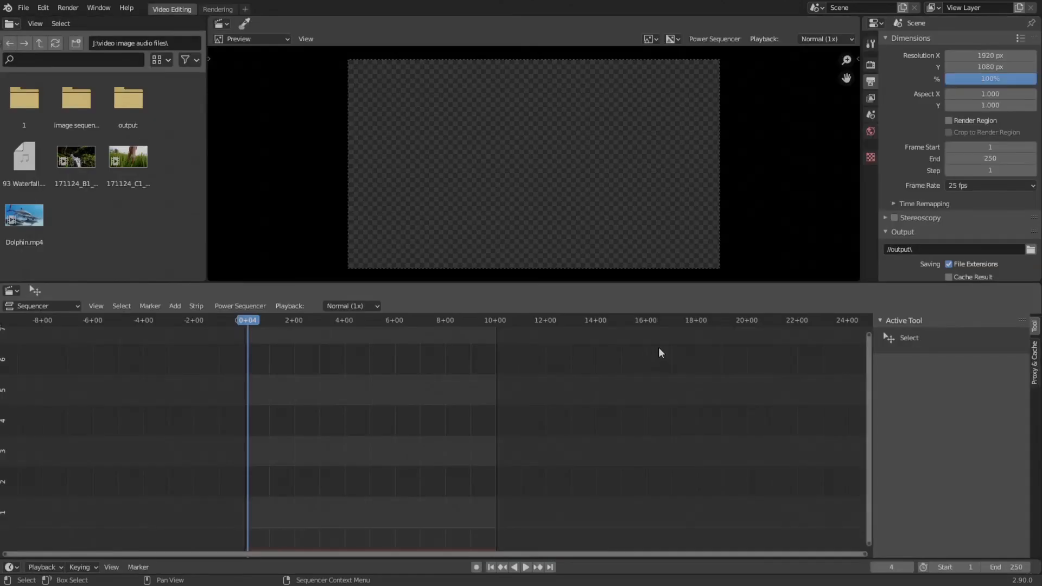
Start adding a Sound strip, review the import options for 93 Waterfall.wma, and cancel the import
{"action": "key", "text": "shift+a"}
{"action": "left_click", "coordinate": [353, 404]}
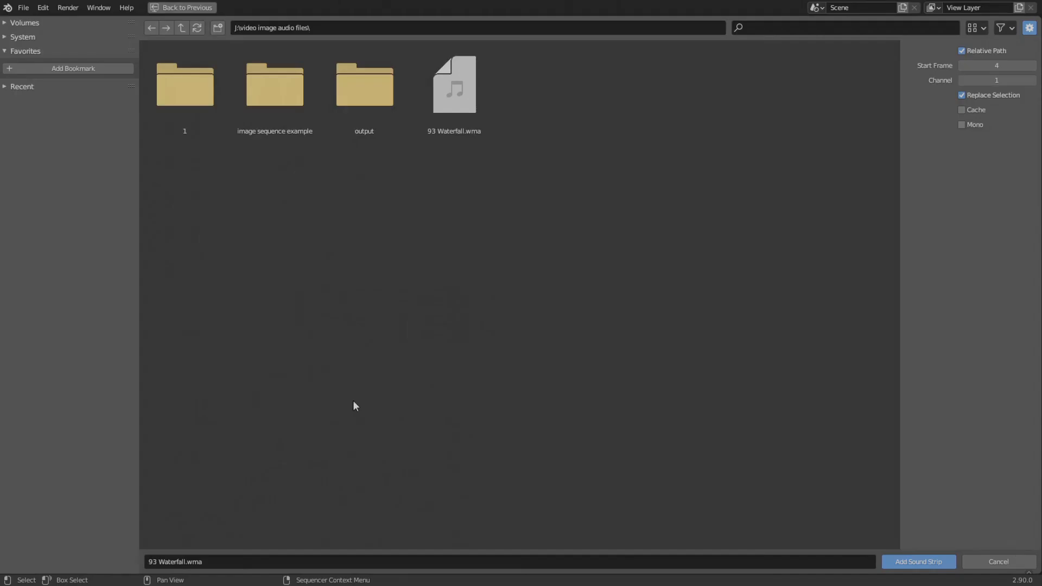
{"action": "left_click", "coordinate": [468, 106]}
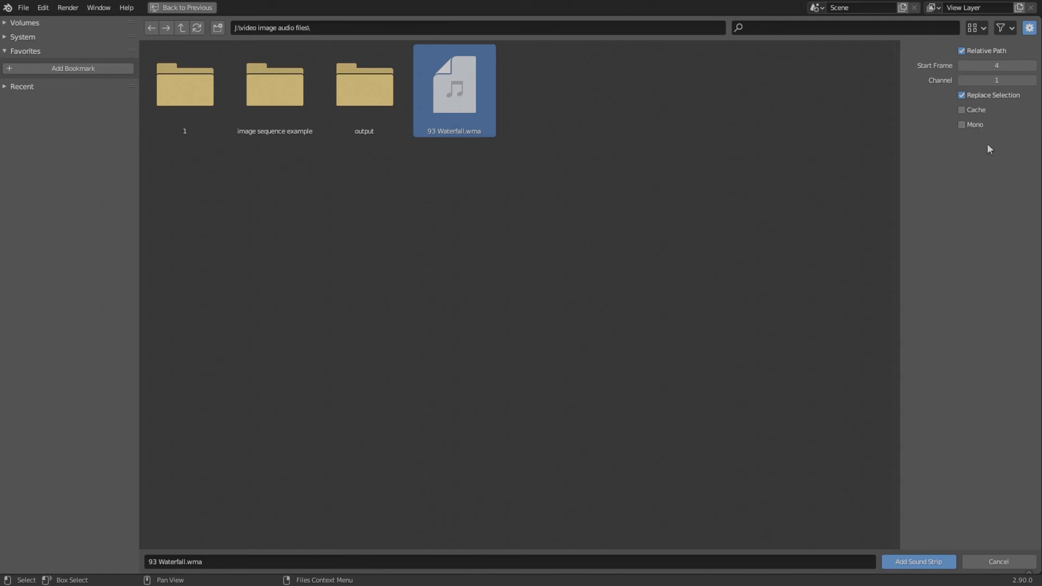
{"action": "left_click", "coordinate": [740, 228]}
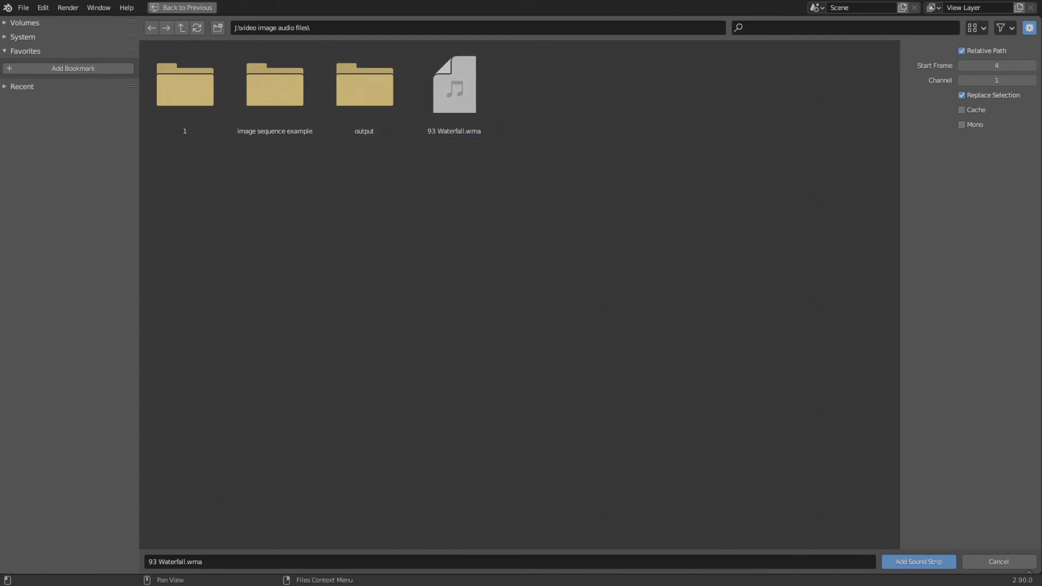
{"action": "left_click", "coordinate": [997, 563]}
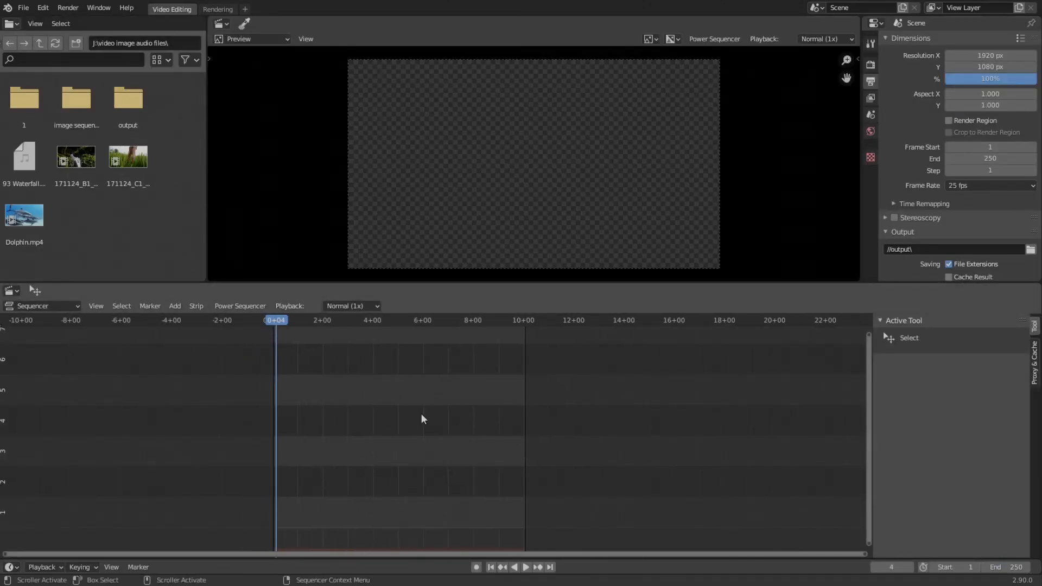